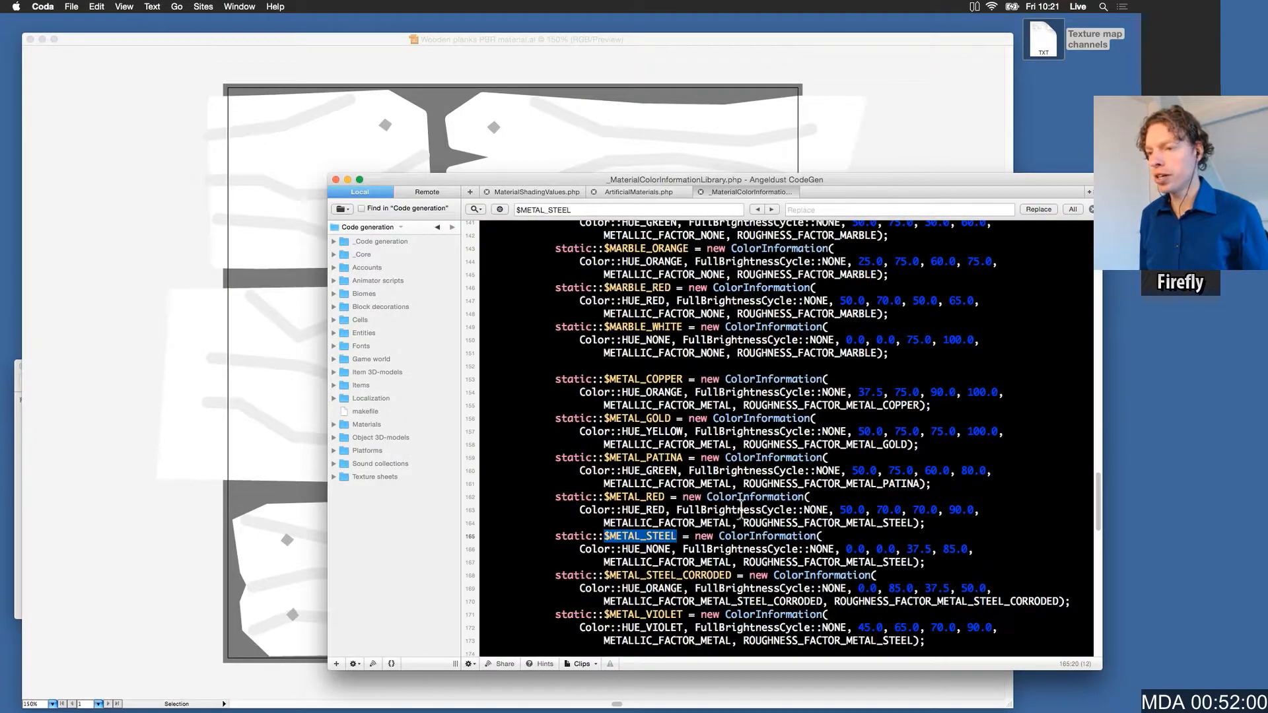
# Step: Open the file "Wooden planks PBR albedo.ai" from the "Base–Wooden planks" folder
pyautogui.scroll(-1, 755, 507)
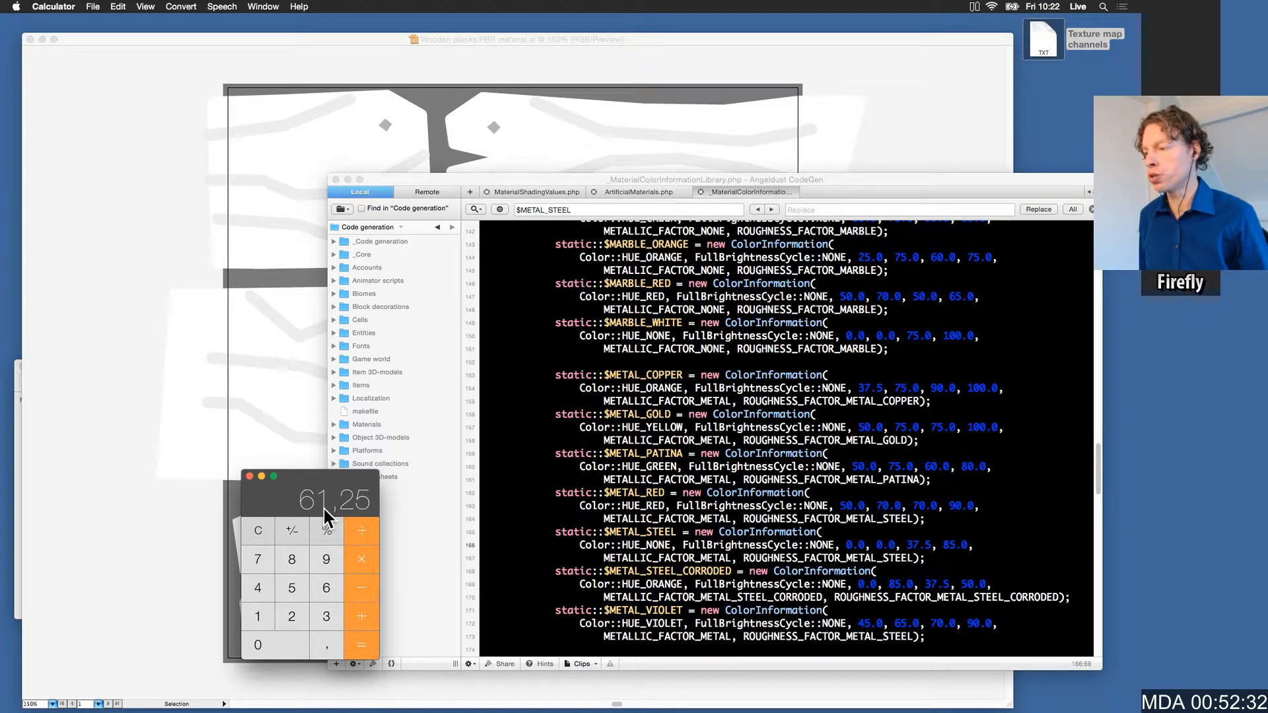
pyautogui.click(156, 338)
pyautogui.click(225, 668)
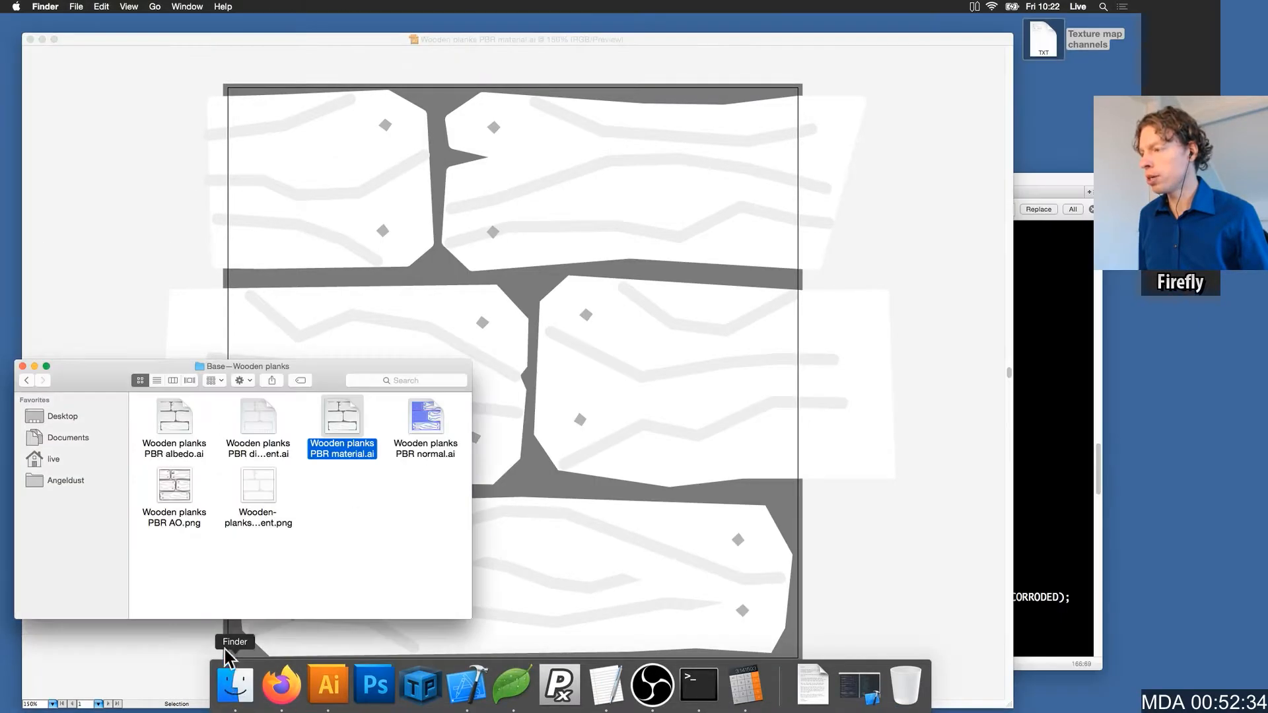
pyautogui.doubleClick(175, 449)
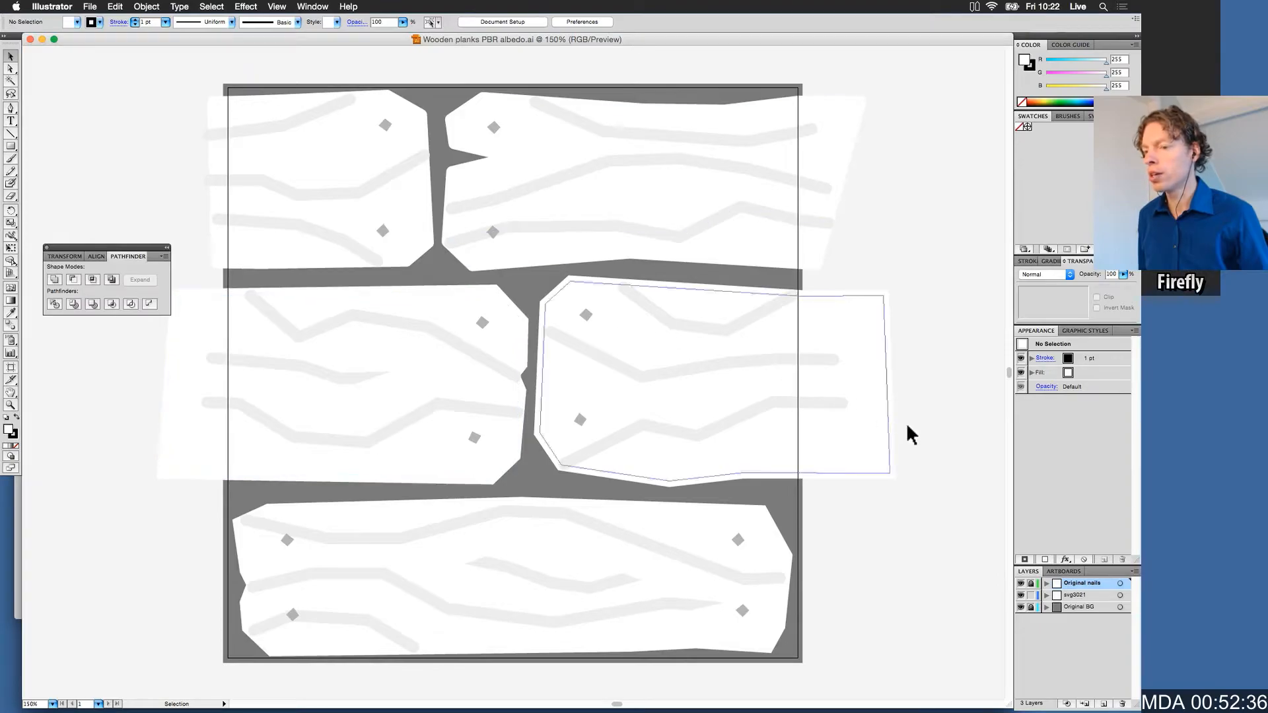
# Step: Unlock the Original nails layer and set the nails' fill brightness to 61%
pyautogui.click(1031, 584)
pyautogui.click(490, 132)
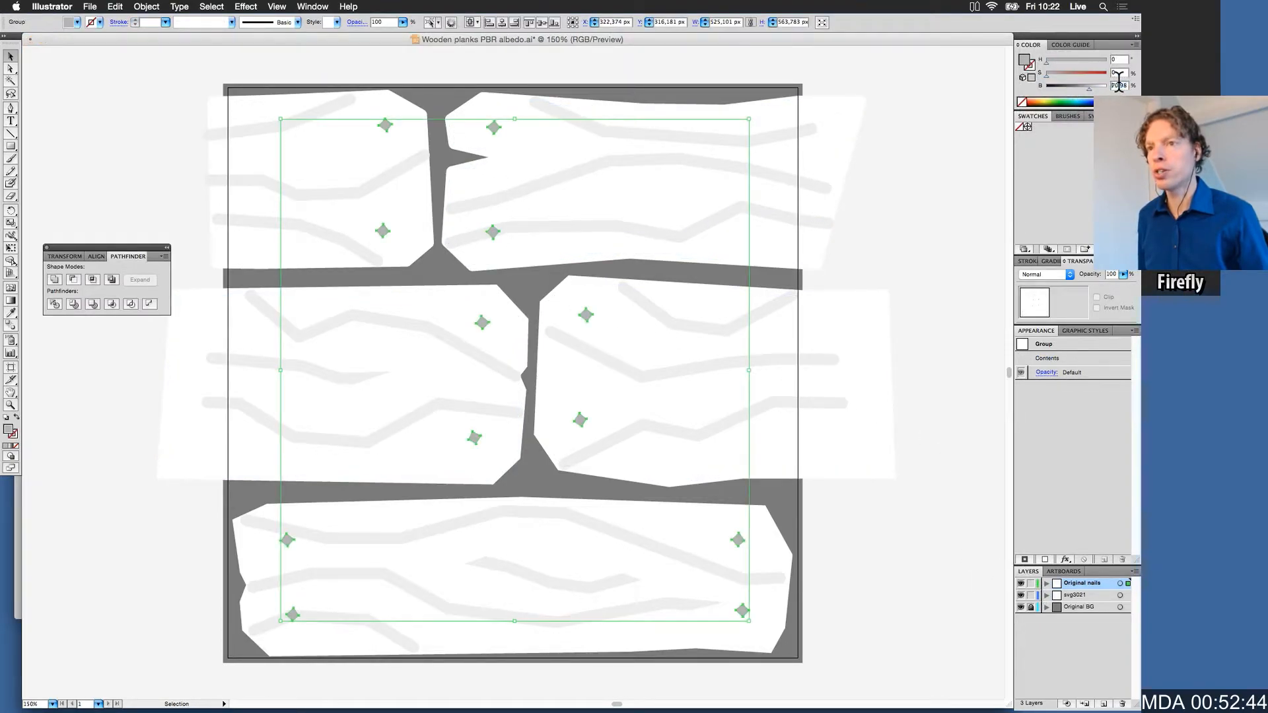
pyautogui.write('61')
pyautogui.press('Return')
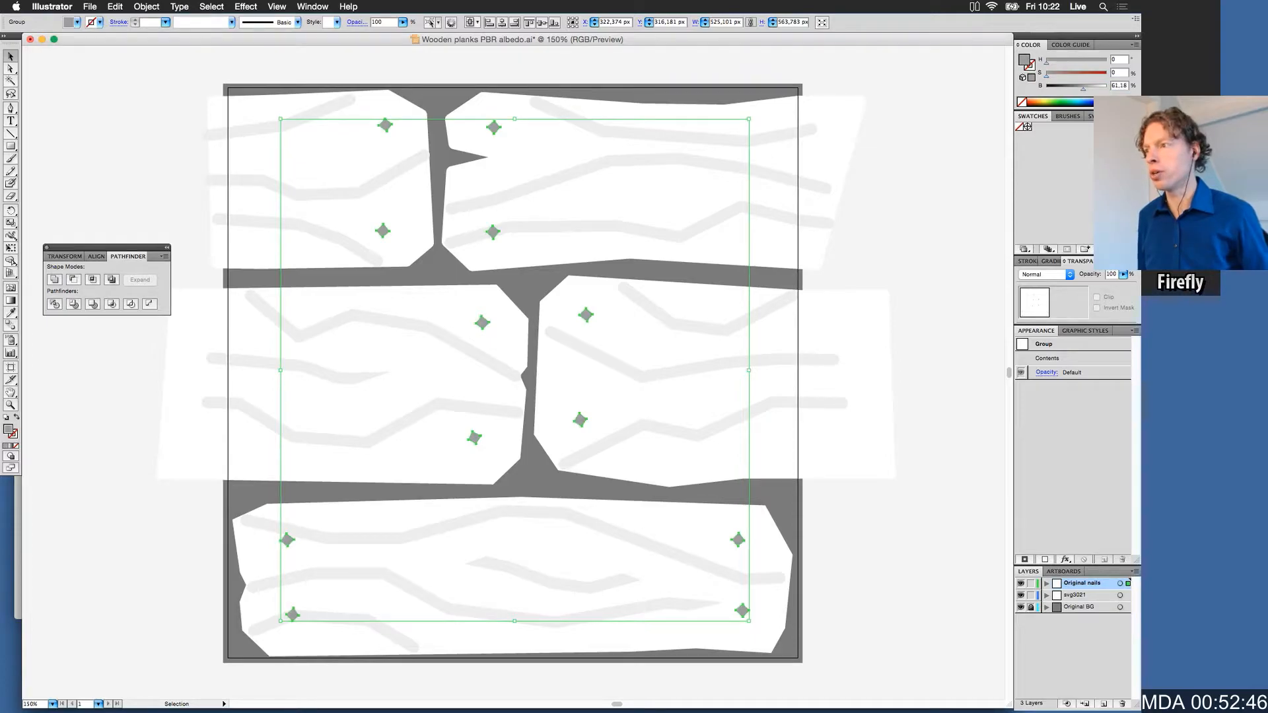
pyautogui.click(878, 211)
pyautogui.press('a')
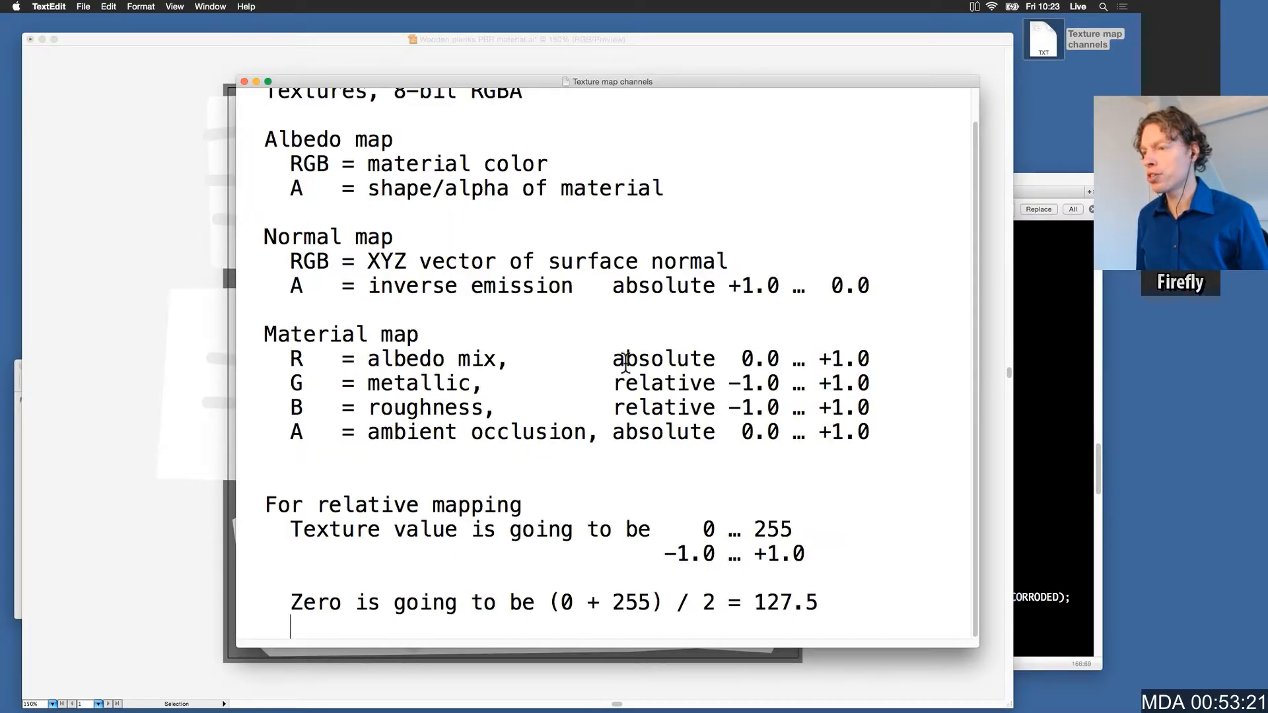
# Step: Check the albedo mix channel in the notes and set the nails' red and green to 255 in the PBR material file
pyautogui.moveTo(394, 359); pyautogui.dragTo(608, 360)
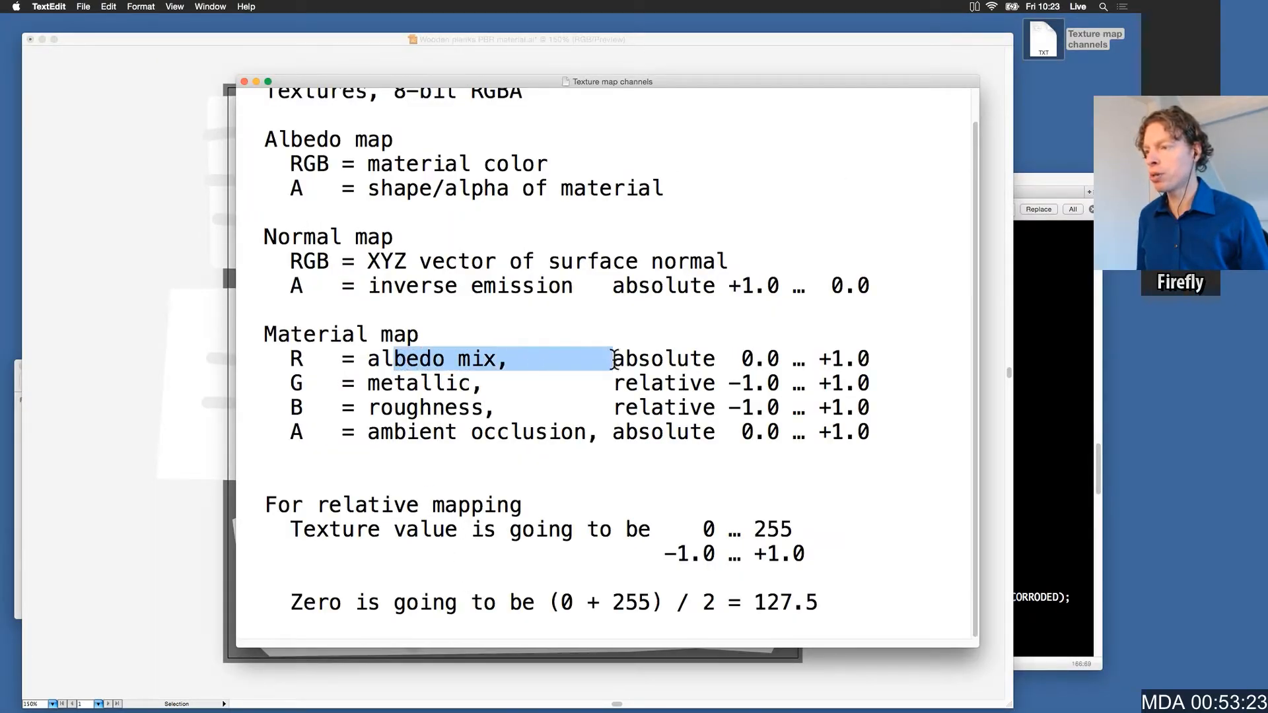
pyautogui.click(820, 57)
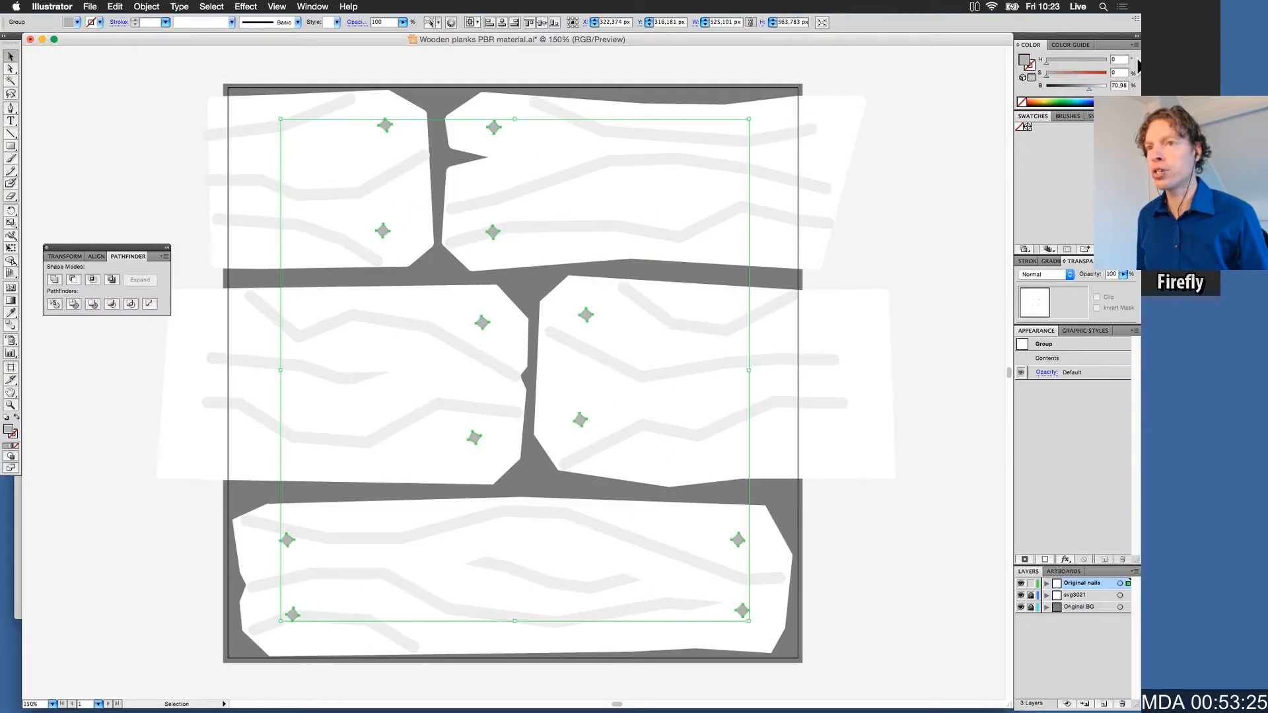
pyautogui.click(1134, 45)
pyautogui.click(1064, 77)
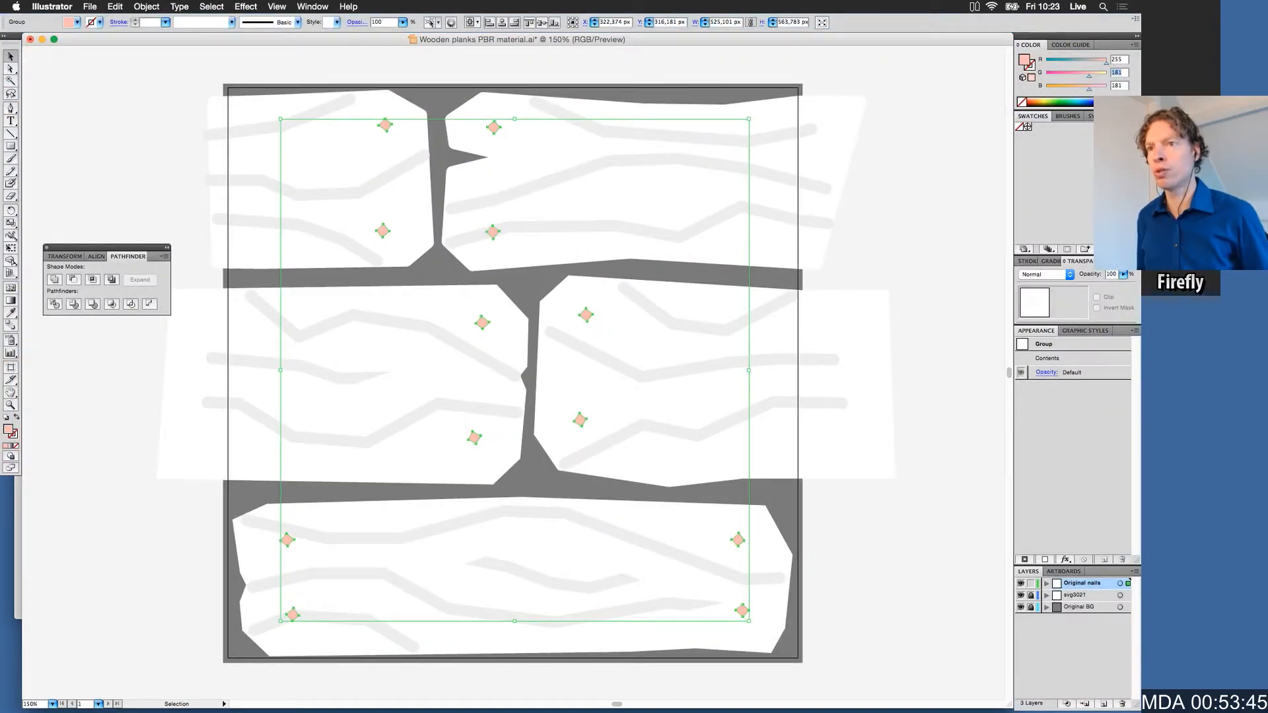
pyautogui.write('255')
pyautogui.press('Return')
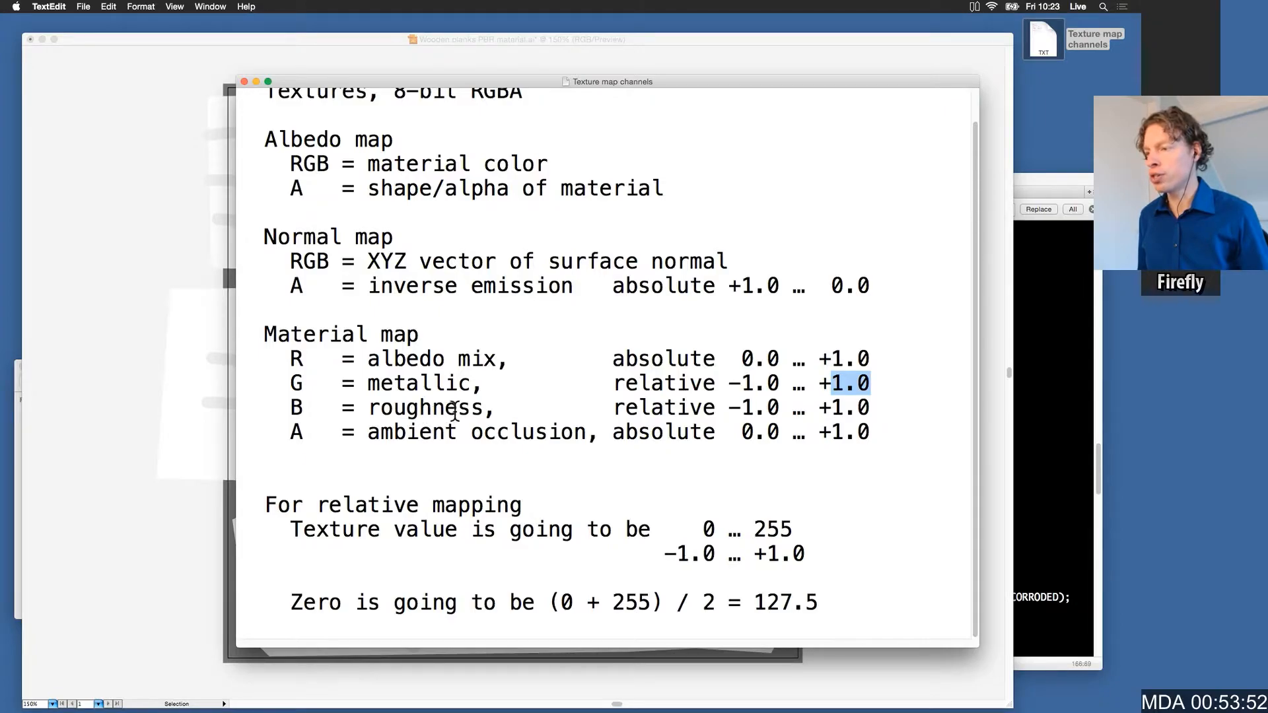
# Step: Look up the ROUGHNESS_FACTOR_METAL_STEEL value in MaterialShadingValues.php
pyautogui.click(1033, 175)
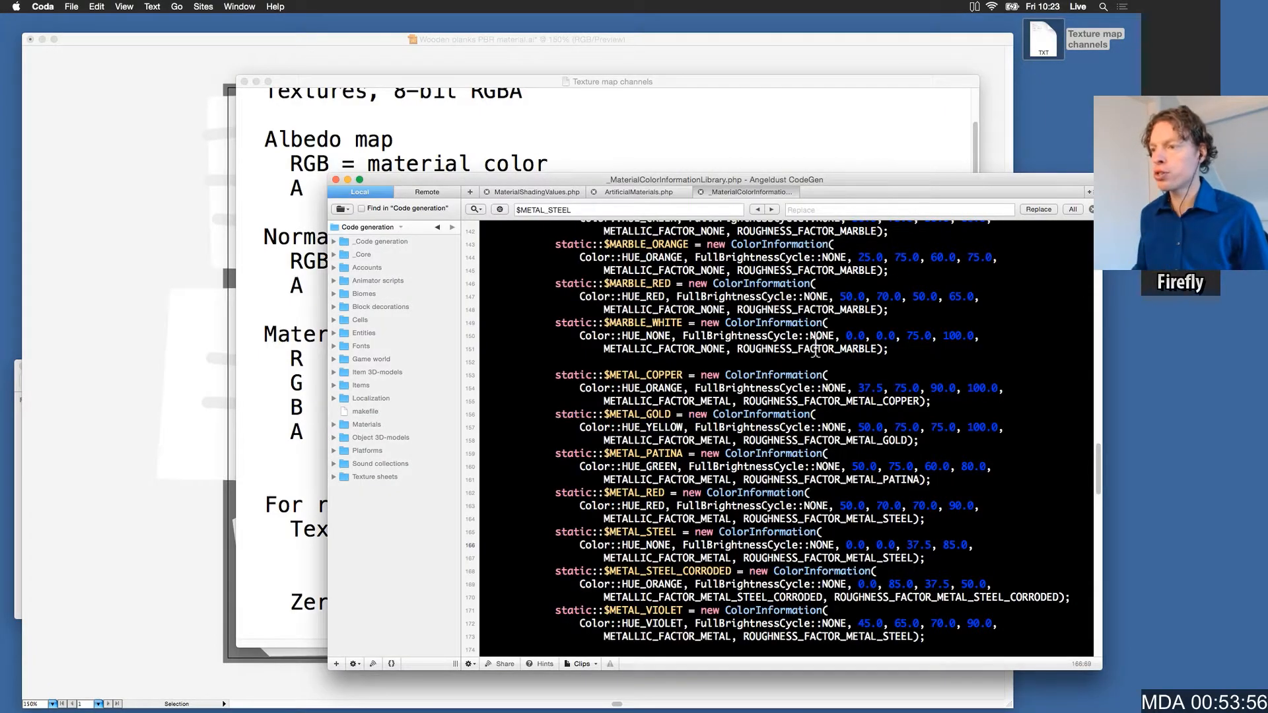
pyautogui.click(1091, 210)
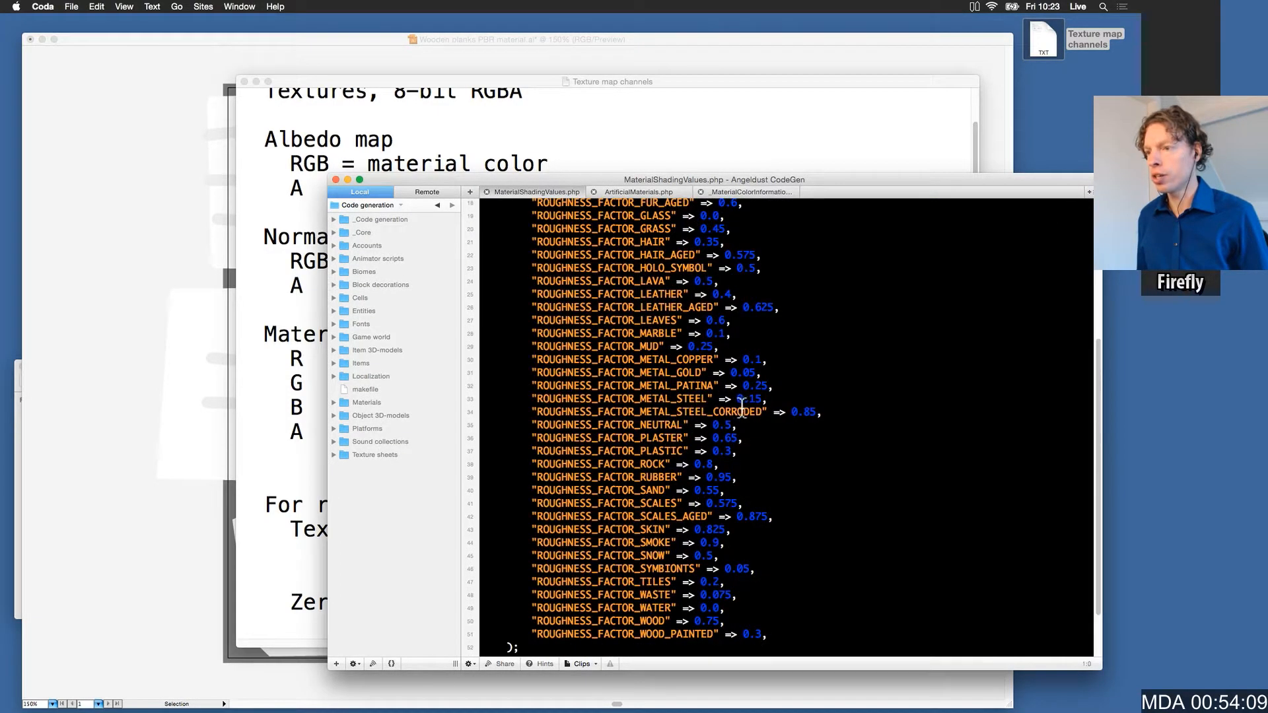
pyautogui.moveTo(737, 400); pyautogui.dragTo(764, 403)
pyautogui.click(769, 403)
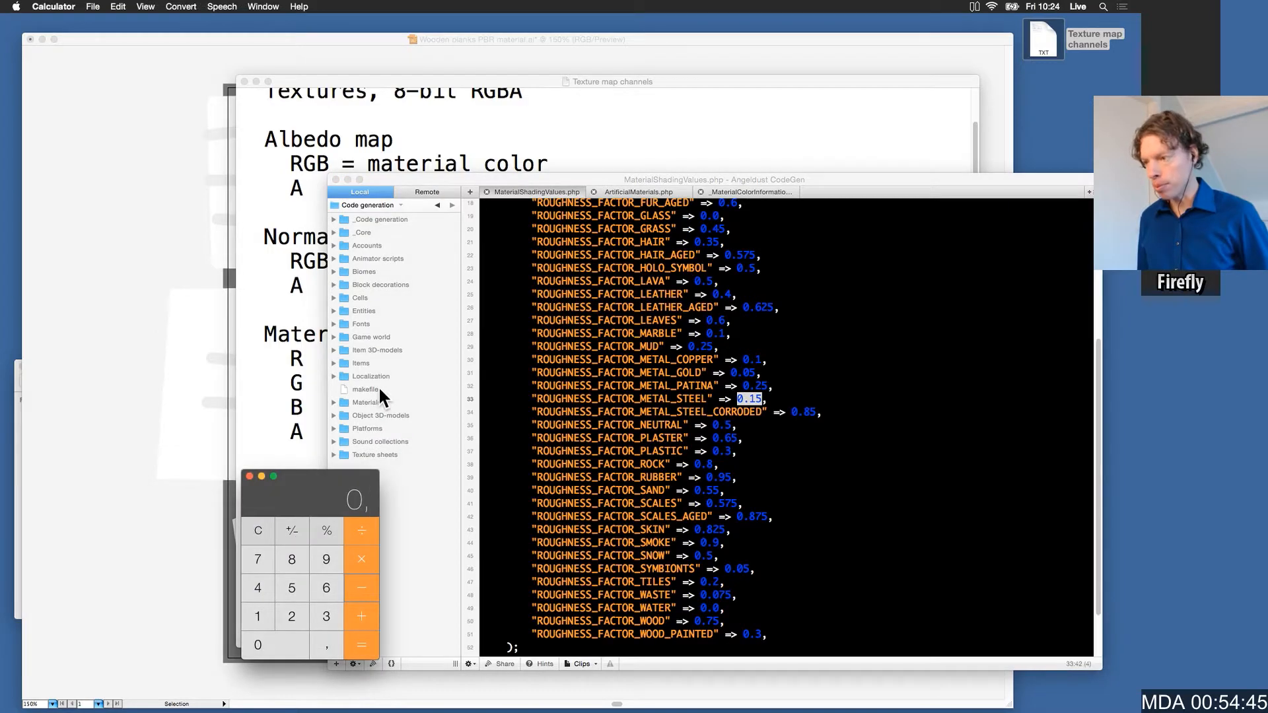
# Step: Calculate the roughness channel value in Calculator from the 0,15 steel roughness, offset by 0,5 and multiplied by 255
pyautogui.write('0,15')
pyautogui.write('+,5')
pyautogui.press('Return')
pyautogui.write('*')
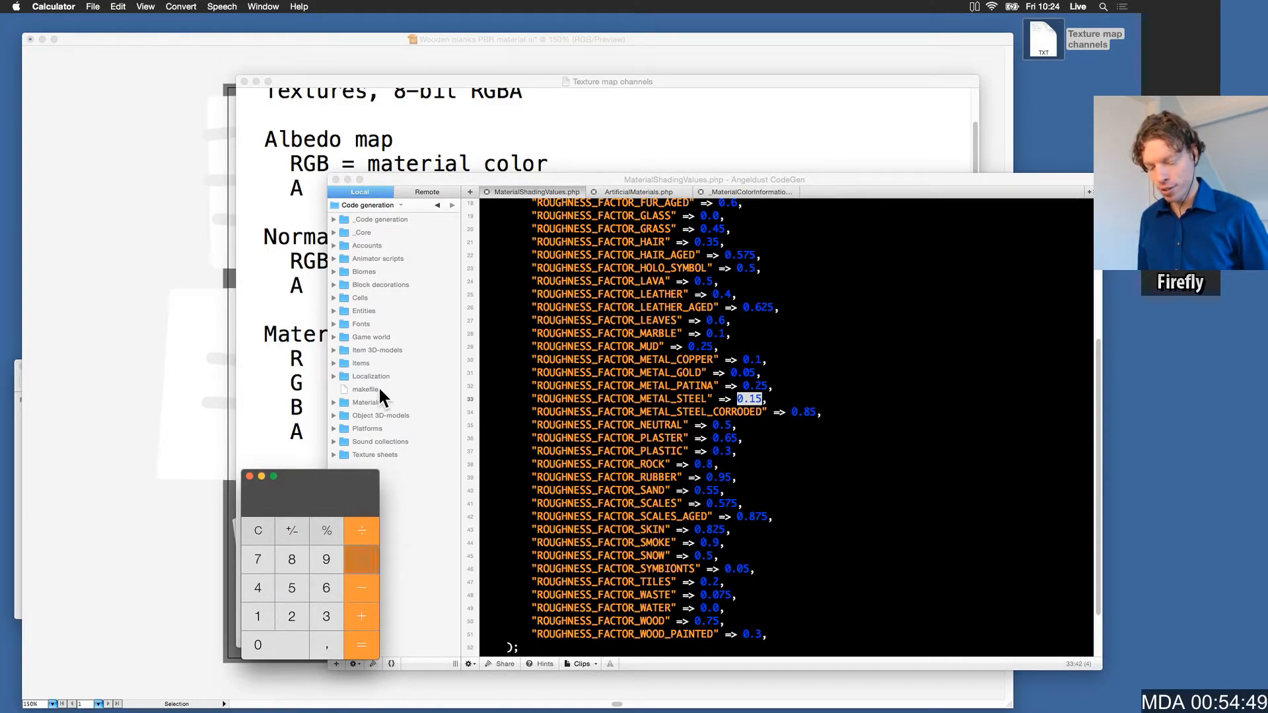
pyautogui.write('255')
pyautogui.press('Return')
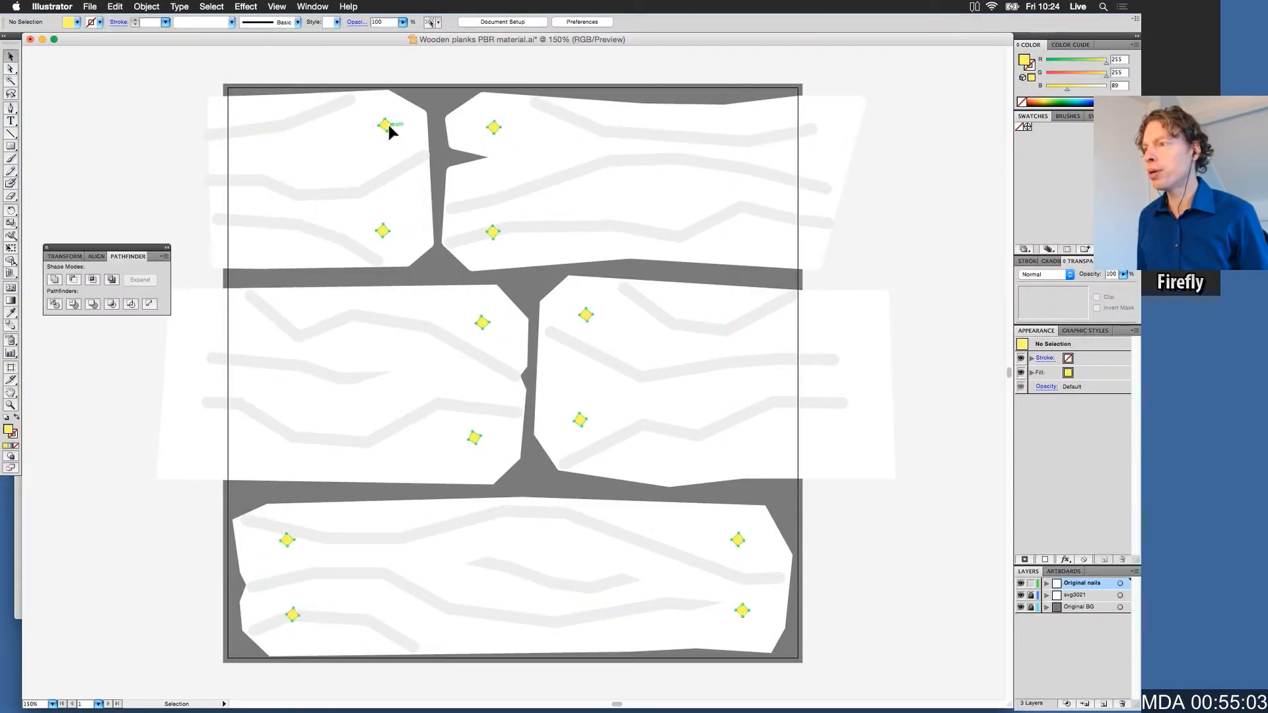
# Step: Compare the nails' fill channels in the Color Picker with the Texture map channels notes placed beside it
pyautogui.click(386, 123)
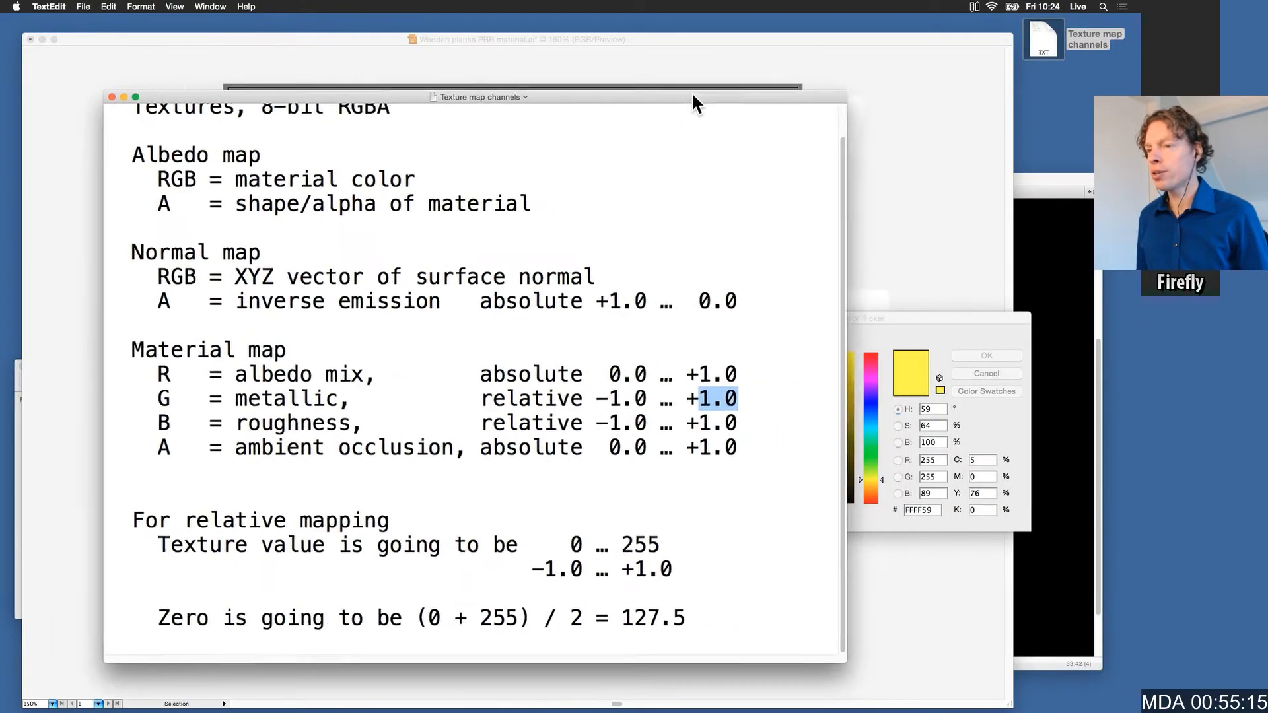
pyautogui.moveTo(695, 91); pyautogui.dragTo(659, 82)
pyautogui.click(729, 520)
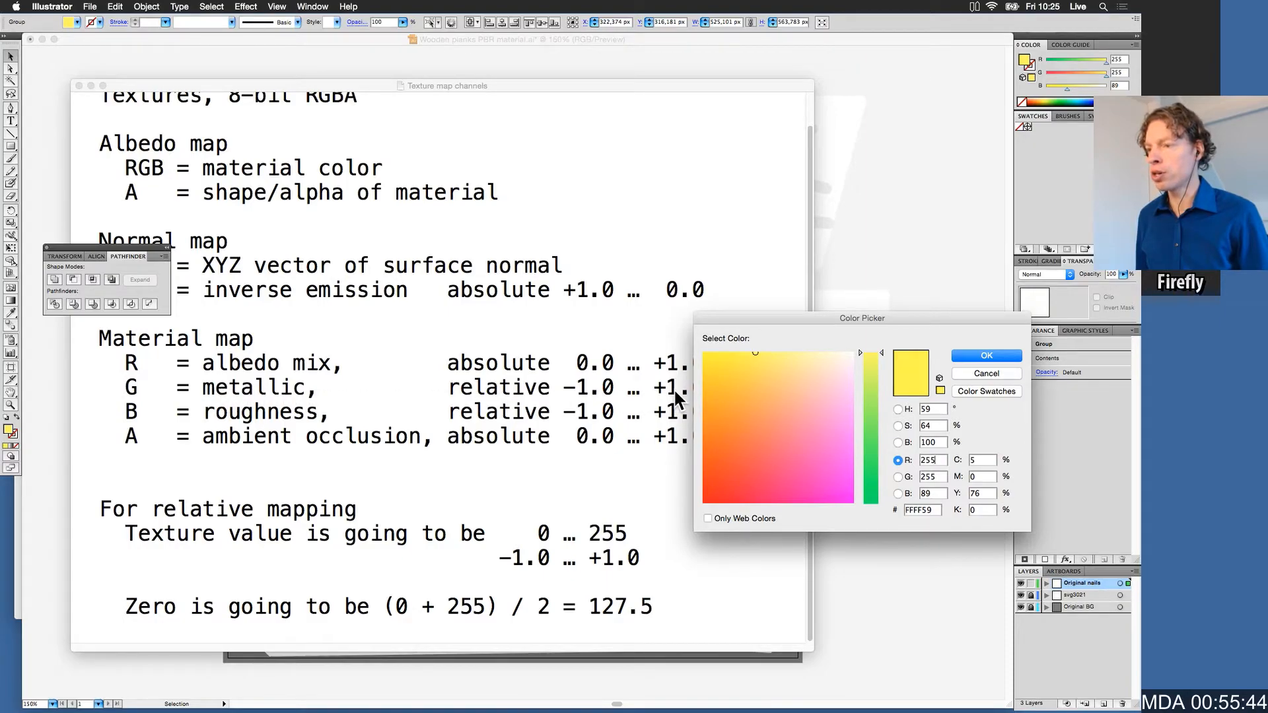
pyautogui.click(907, 476)
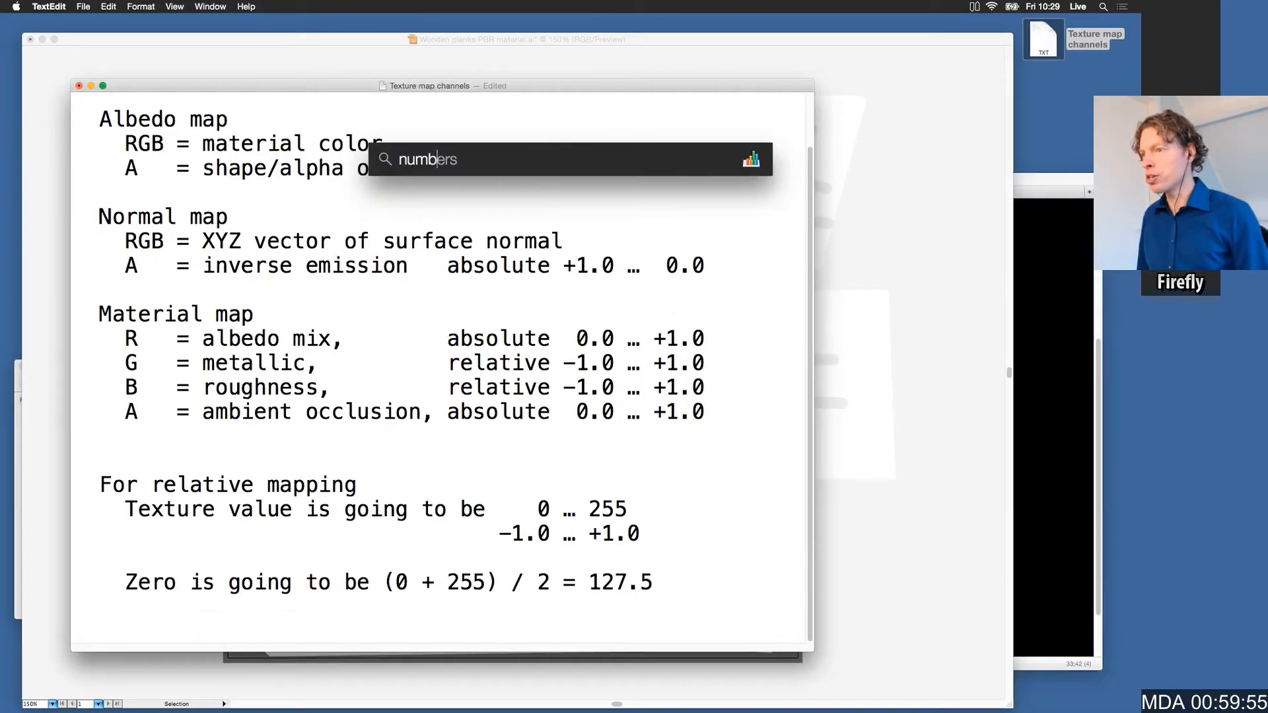
# Step: Switch to a new Numbers spreadsheet and enter the column headers "Value", "Want it to be" and "Formula"
pyautogui.press('Escape')
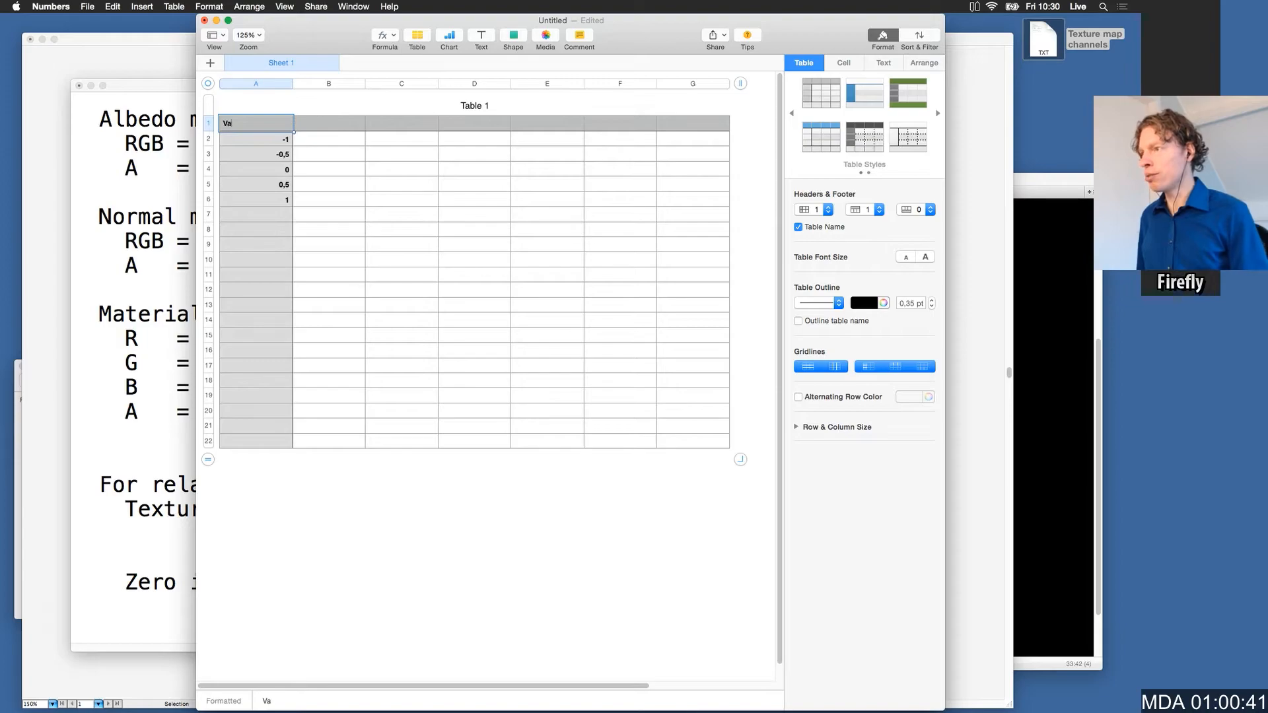
pyautogui.write('lue')
pyautogui.press('Tab')
pyautogui.write('Want it')
pyautogui.press('Tab')
pyautogui.write('For')
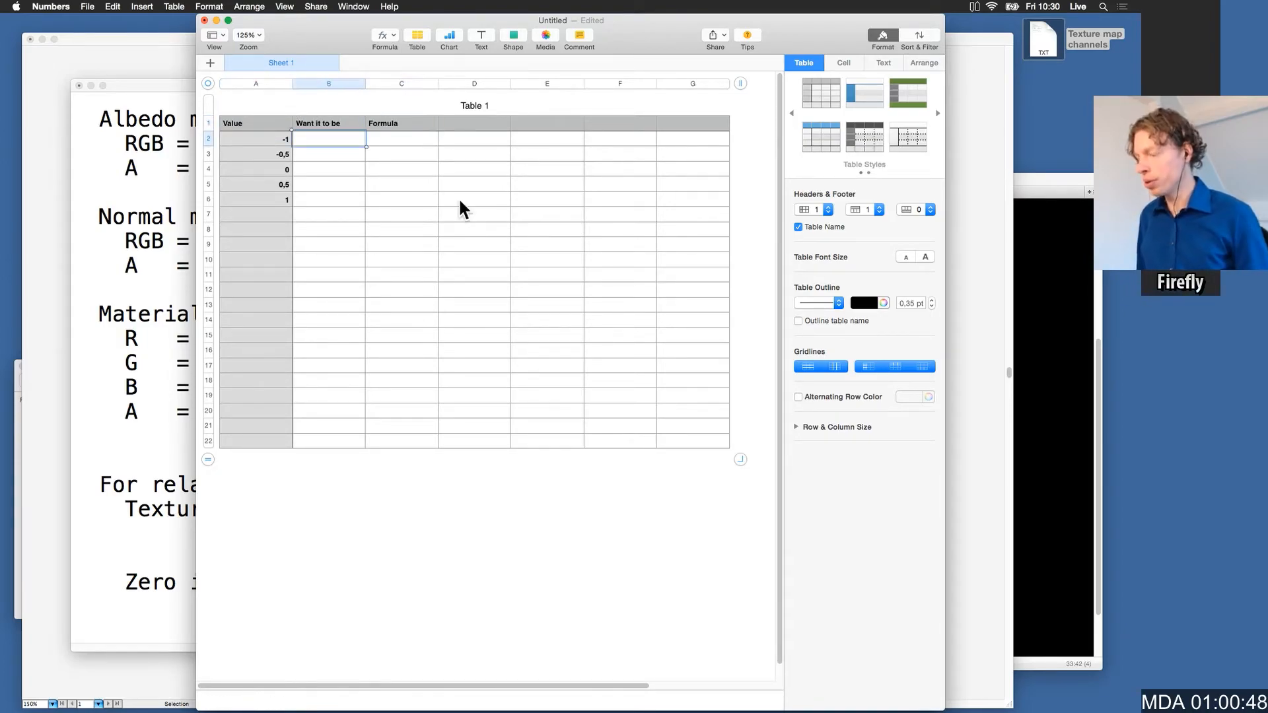
# Step: In the "Want it to be" column, enter 0 for value -1, 127,5 for value 0 and 255 for value 1
pyautogui.write('0')
pyautogui.press('Return')
pyautogui.press('Down')
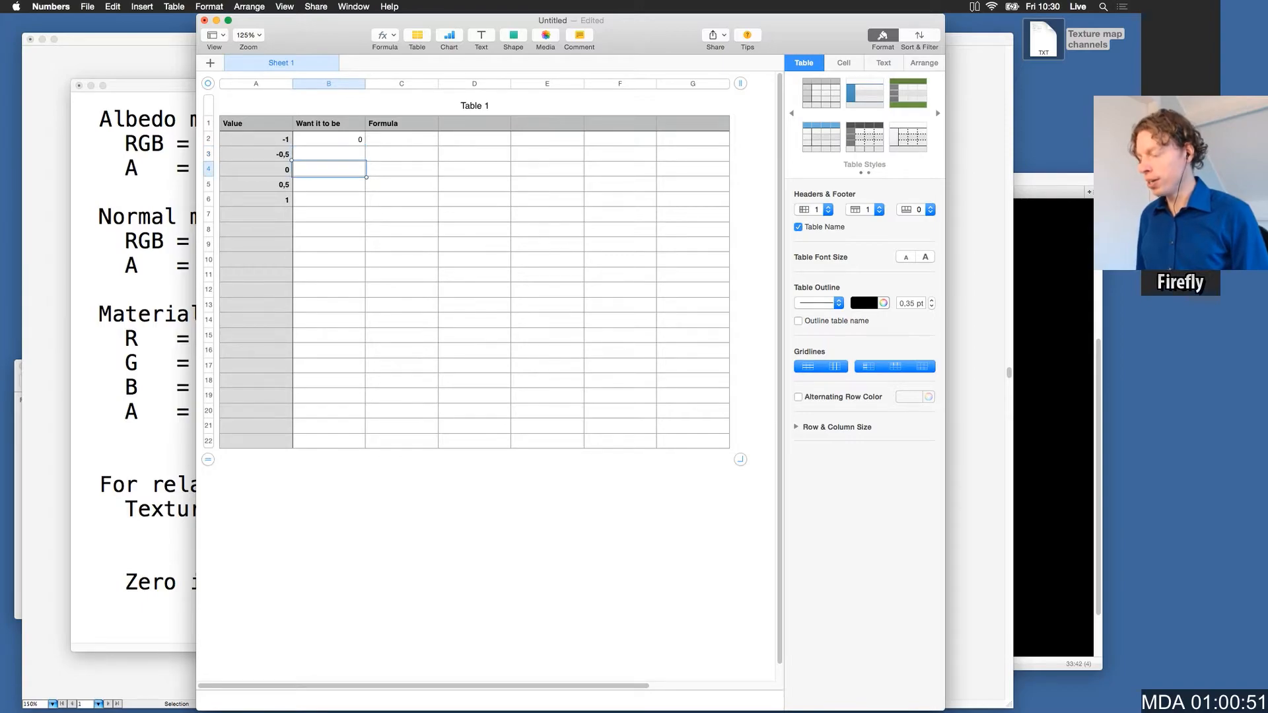
pyautogui.write('127,5')
pyautogui.press('Return')
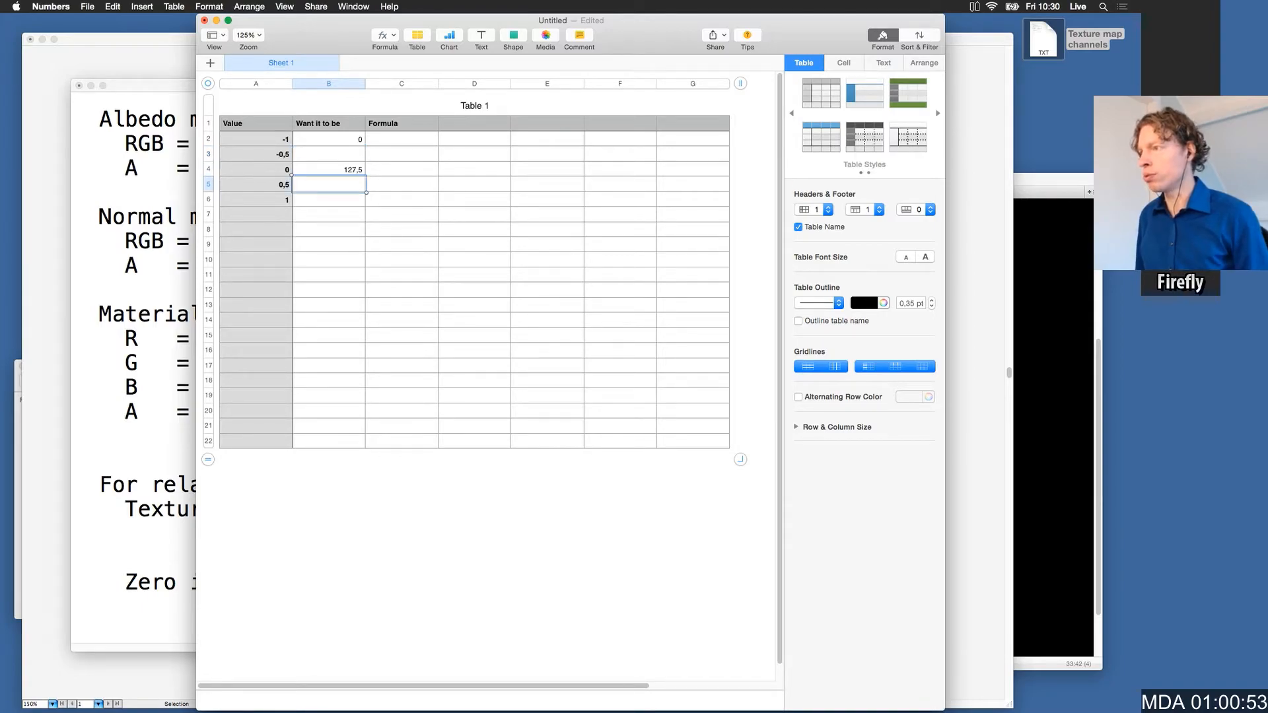
pyautogui.press('Down')
pyautogui.write('255')
pyautogui.press('Return')
# Step: Complete the "Want it to be" column with 64 for value -0,5 and 192 for value 0,5
pyautogui.press('Up')
pyautogui.press('Up')
pyautogui.press('Up')
pyautogui.press('Up')
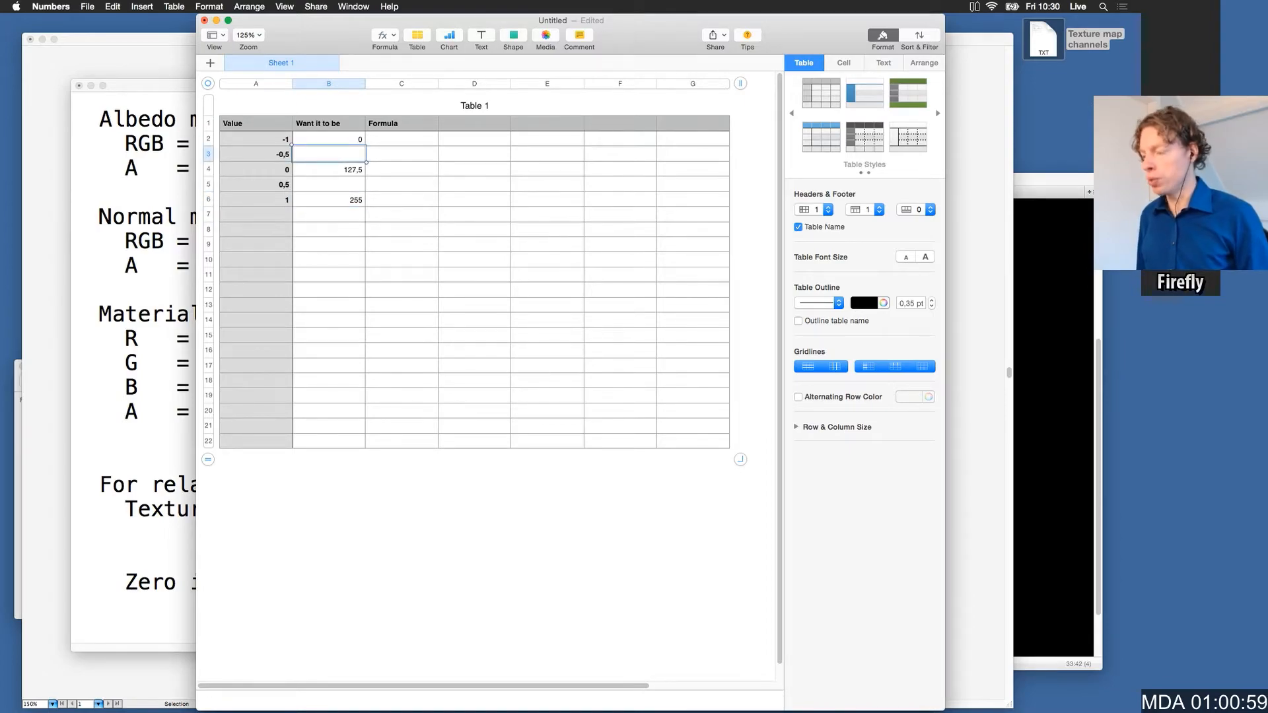
pyautogui.write('64')
pyautogui.press('Return')
pyautogui.press('Down')
pyautogui.write('192')
pyautogui.press('Return')
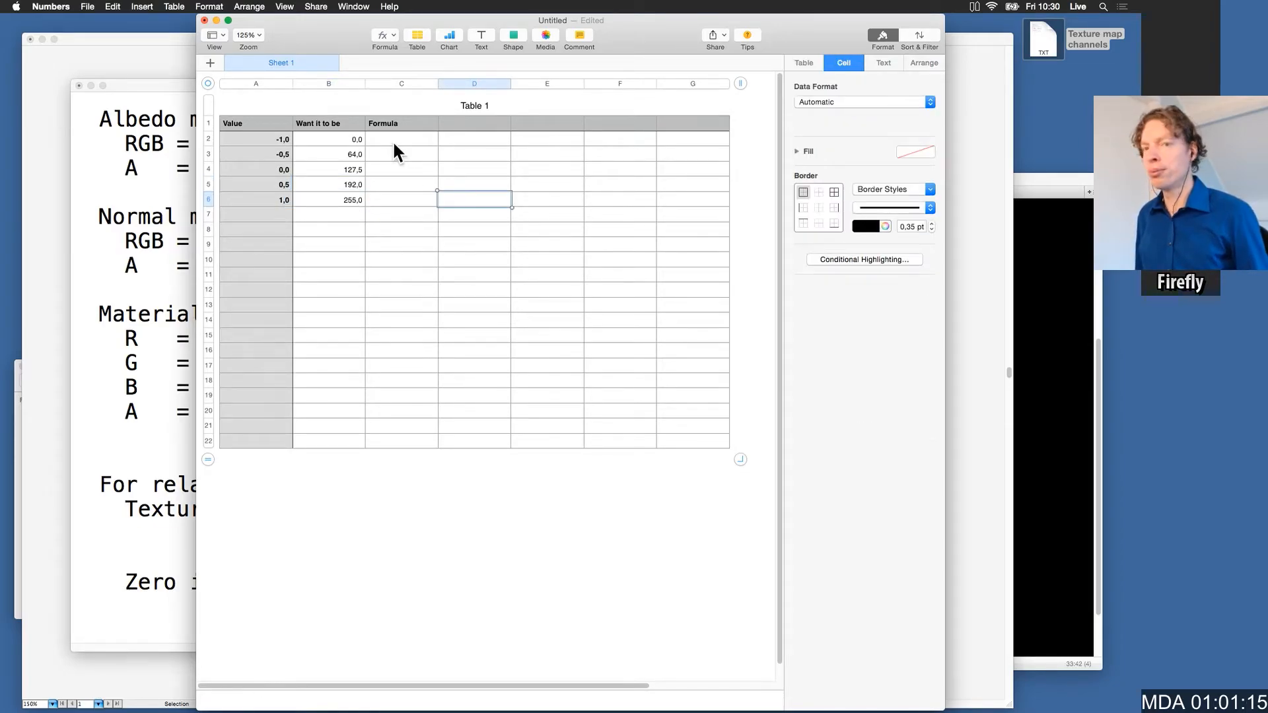
# Step: Enter the formula (1+A2)×255 in cell C2 and fill it down to C6
pyautogui.click(393, 140)
pyautogui.write('=')
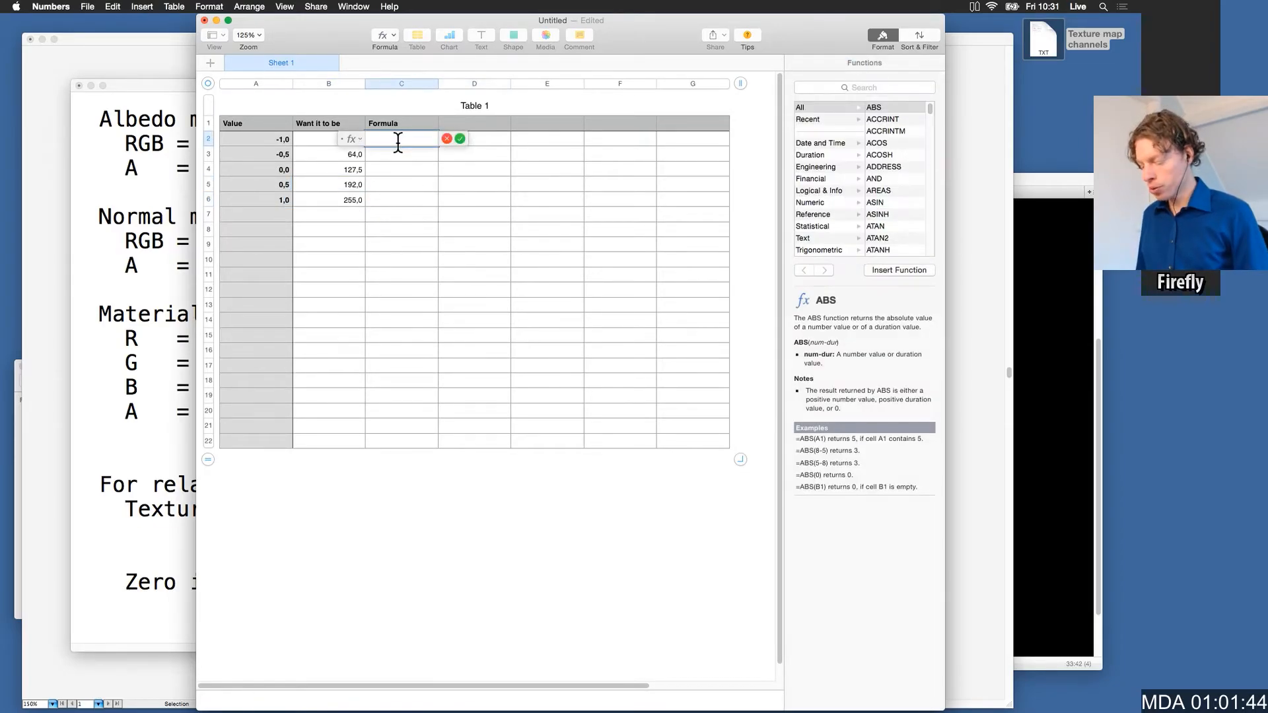
pyautogui.write('(1+')
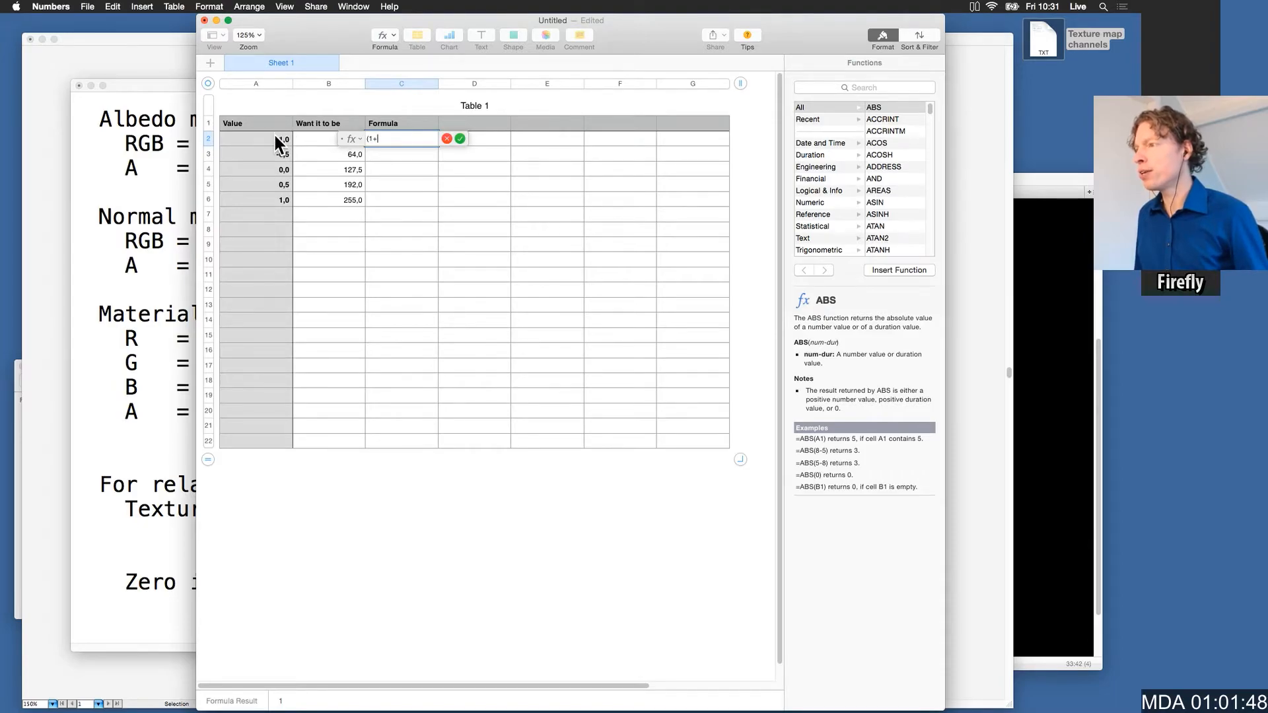
pyautogui.click(276, 137)
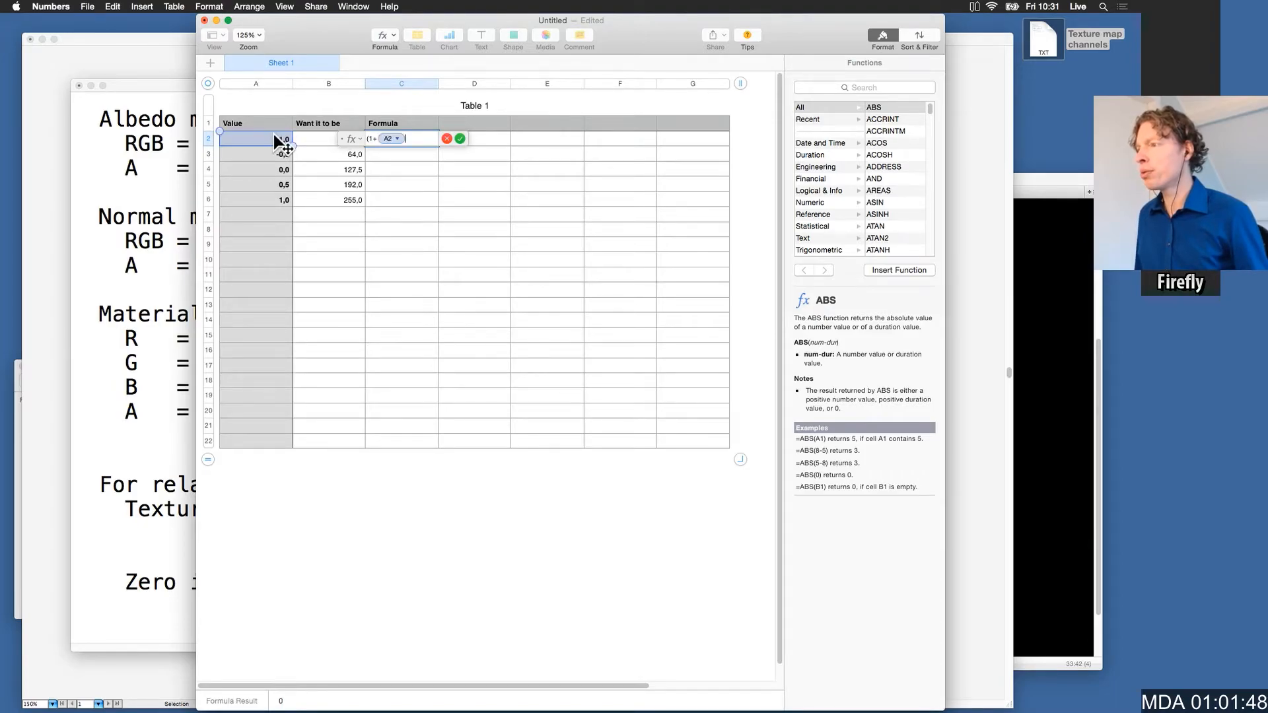
pyautogui.write(')*255')
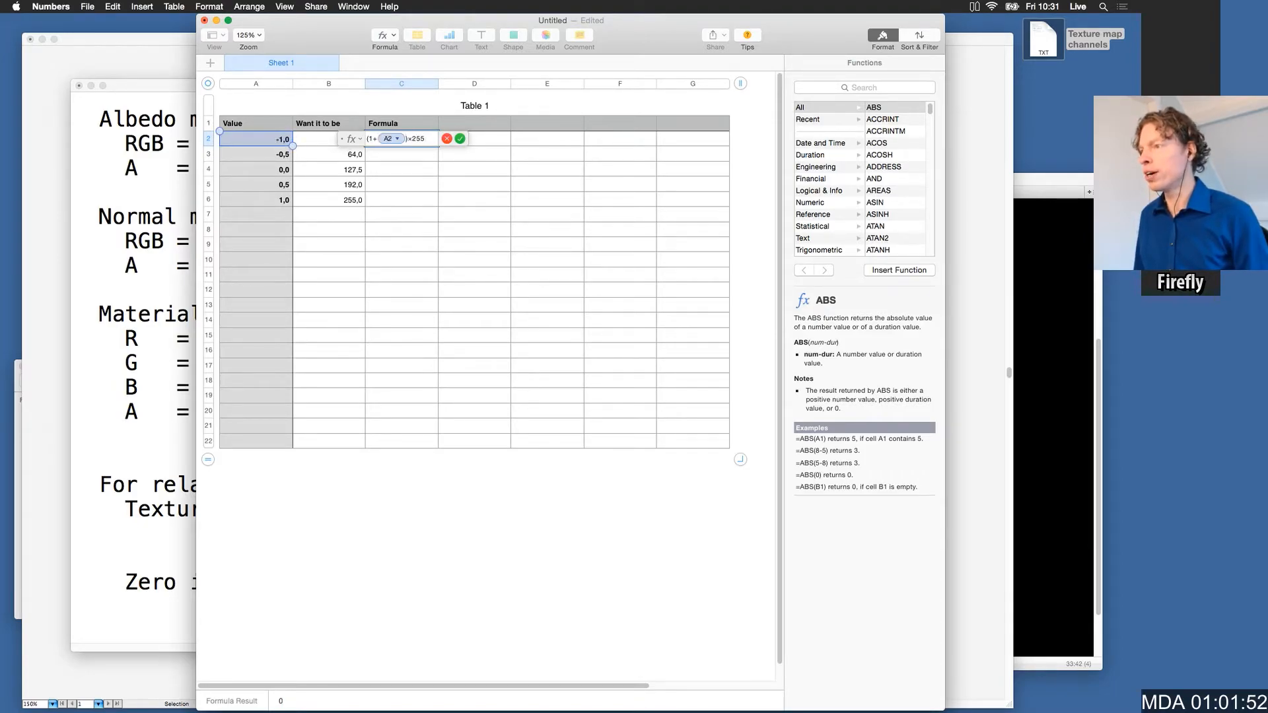
pyautogui.press('Return')
pyautogui.click(401, 139)
pyautogui.moveTo(401, 147); pyautogui.dragTo(410, 199)
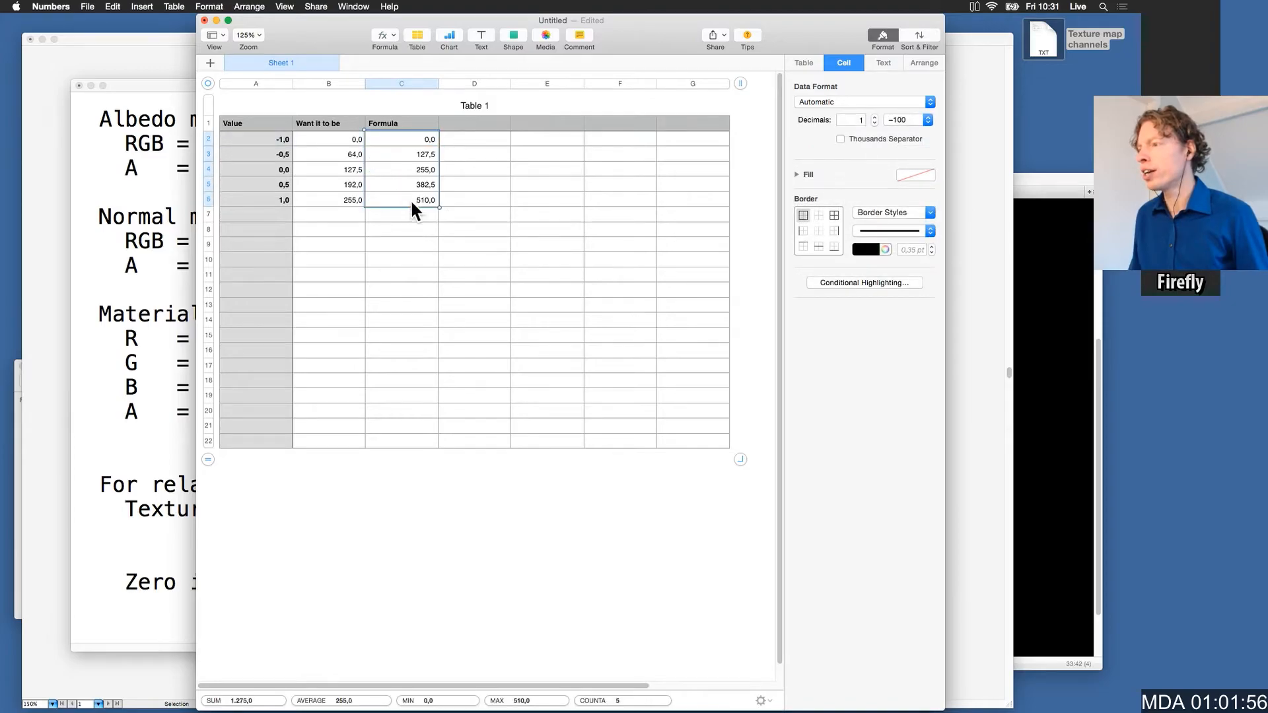
pyautogui.click(490, 216)
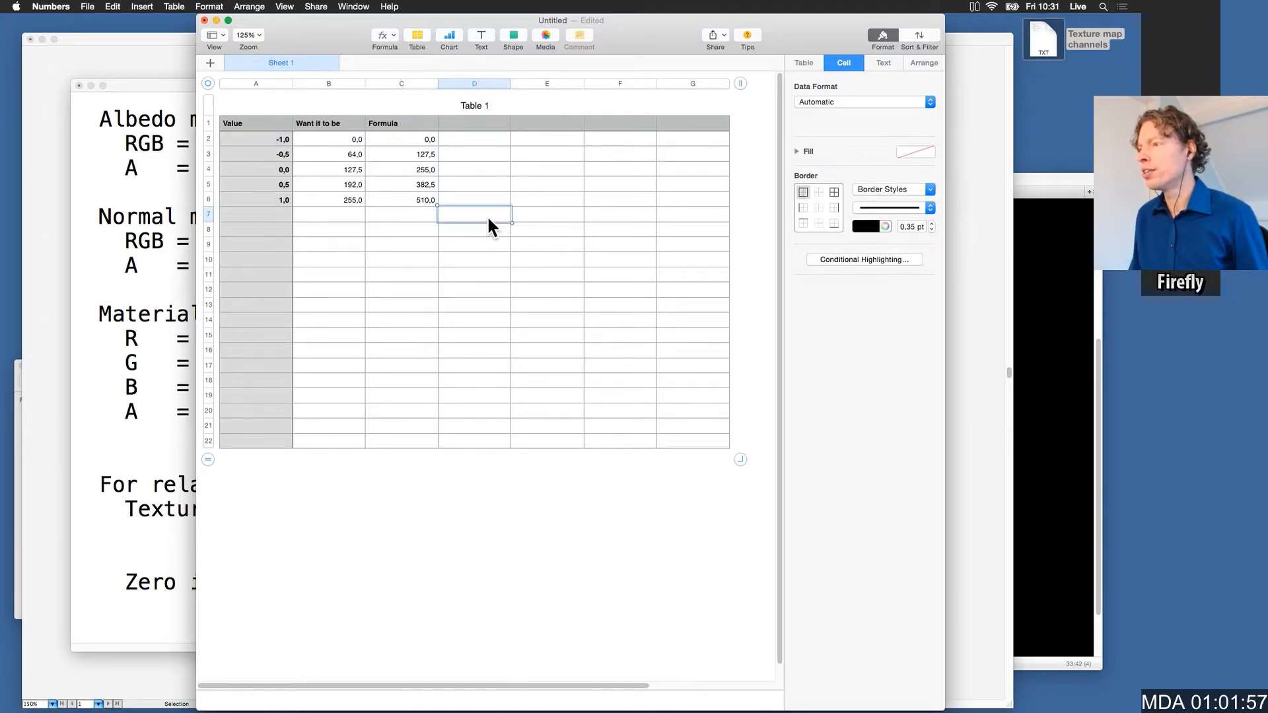
# Step: Change the multiplier in the C2 formula to 127,5
pyautogui.click(428, 141)
pyautogui.doubleClick(426, 137)
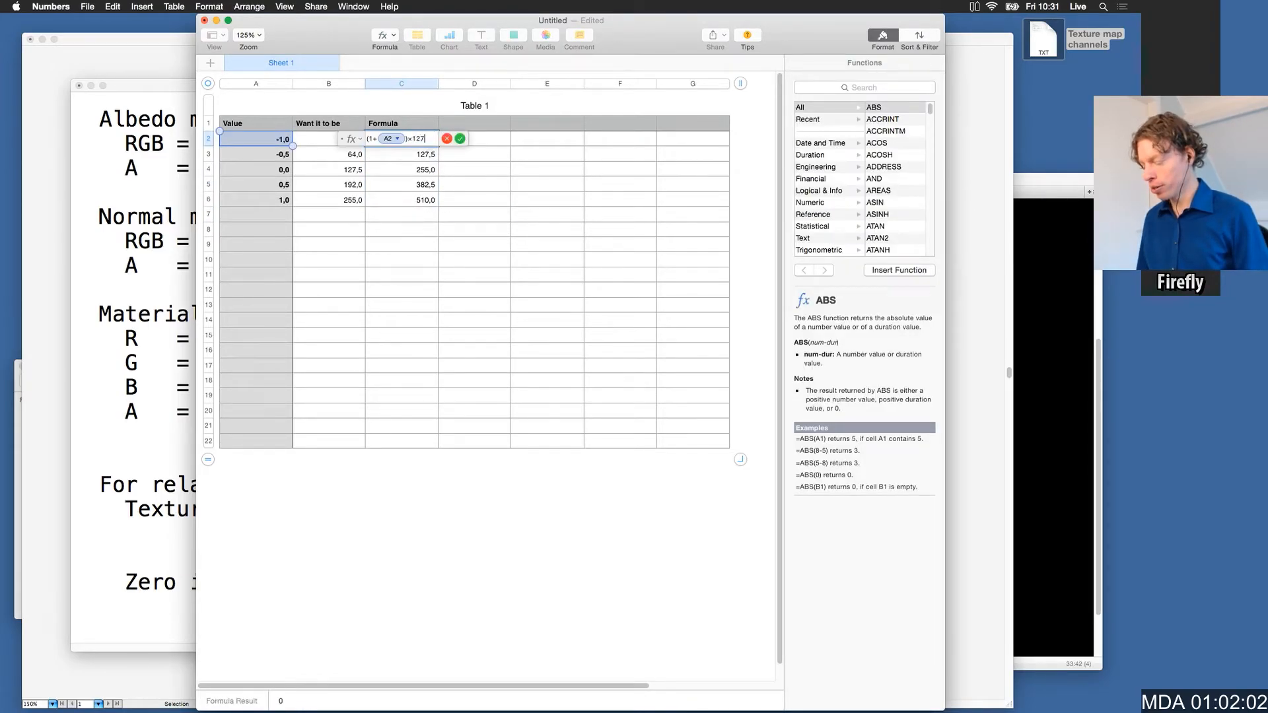
pyautogui.press('Return')
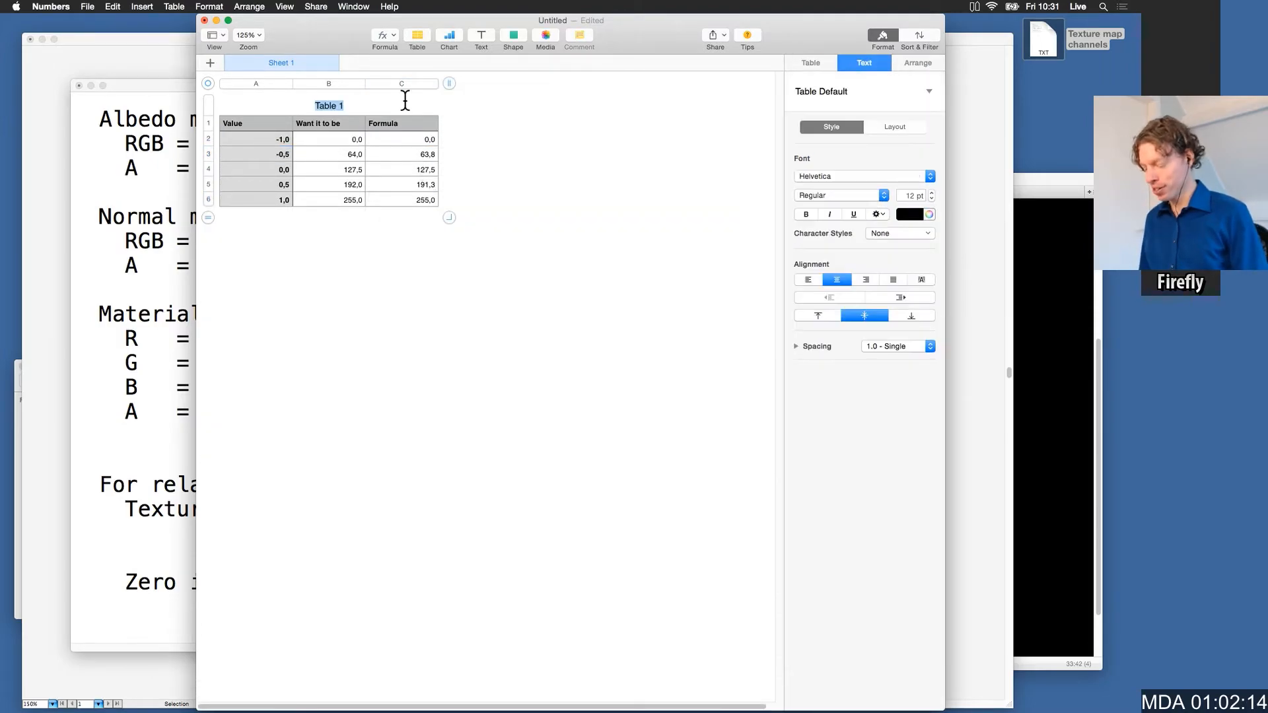
# Step: Title the table "Relative value calculation" and enter -0,15 in the Value column of row 7
pyautogui.write('Relative value calculation')
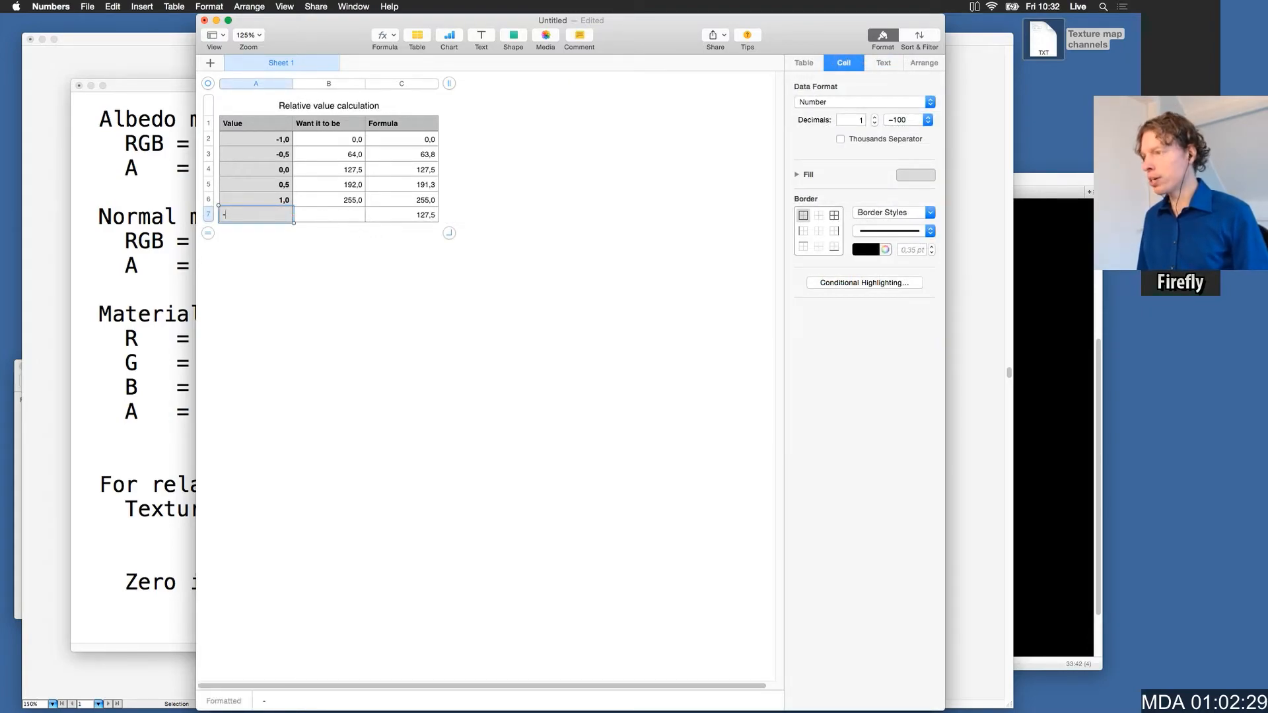
pyautogui.write('2')
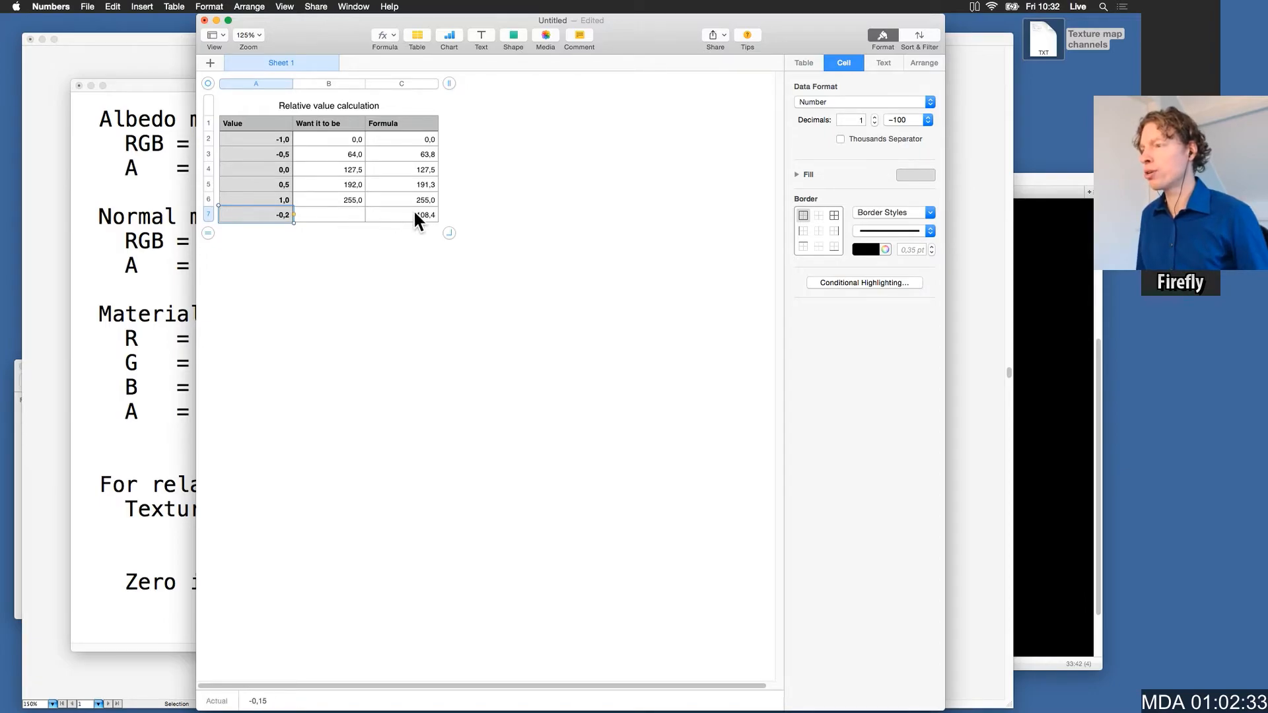
pyautogui.click(416, 211)
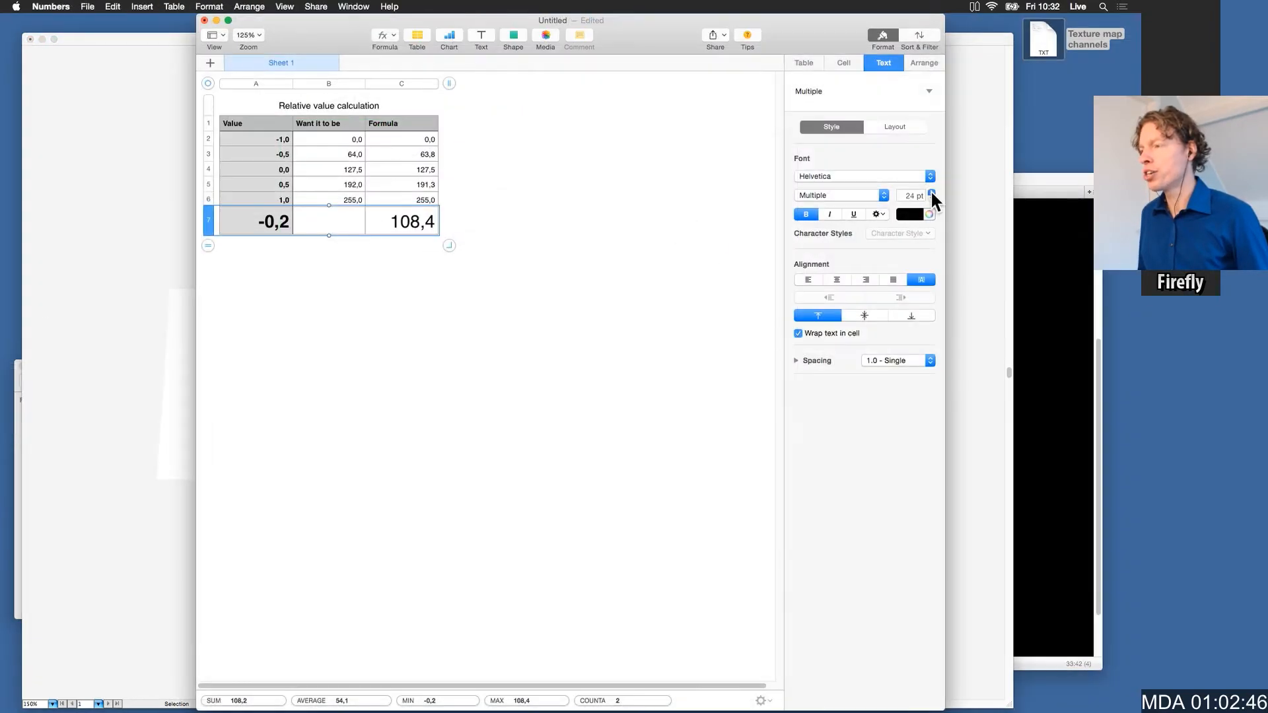
# Step: Increase the font size of the table's row 7 text by two more increments
pyautogui.click(931, 192)
pyautogui.click(931, 192)
pyautogui.click(530, 320)
# Step: Save the spreadsheet to the Desktop as "Material value calculator"
pyautogui.press('super+s')
pyautogui.press('super+d')
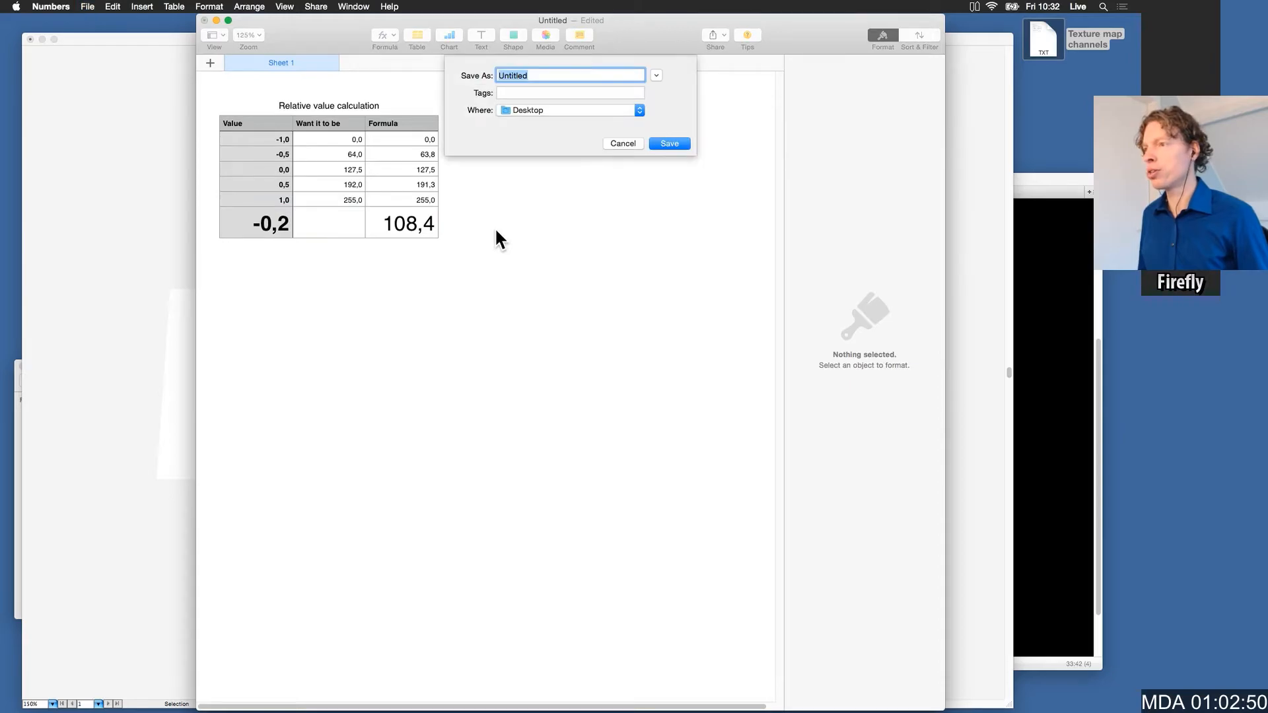
pyautogui.write('Material value calculation')
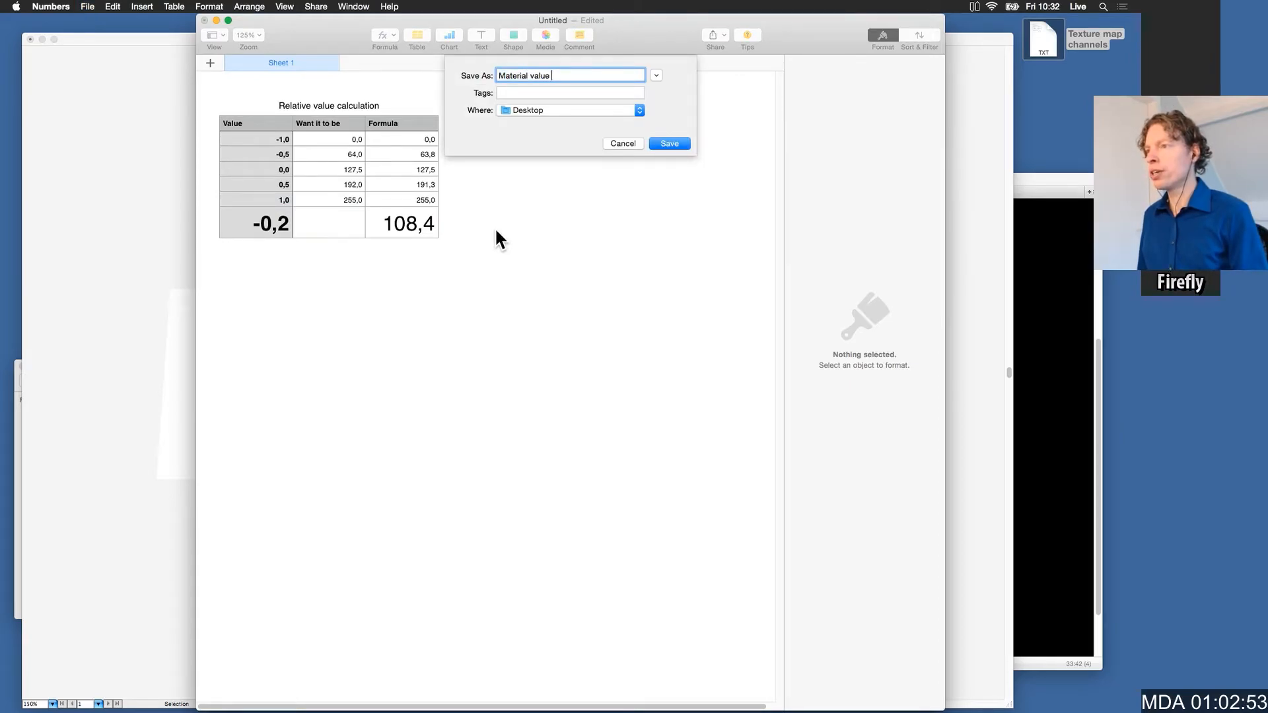
pyautogui.press('Return')
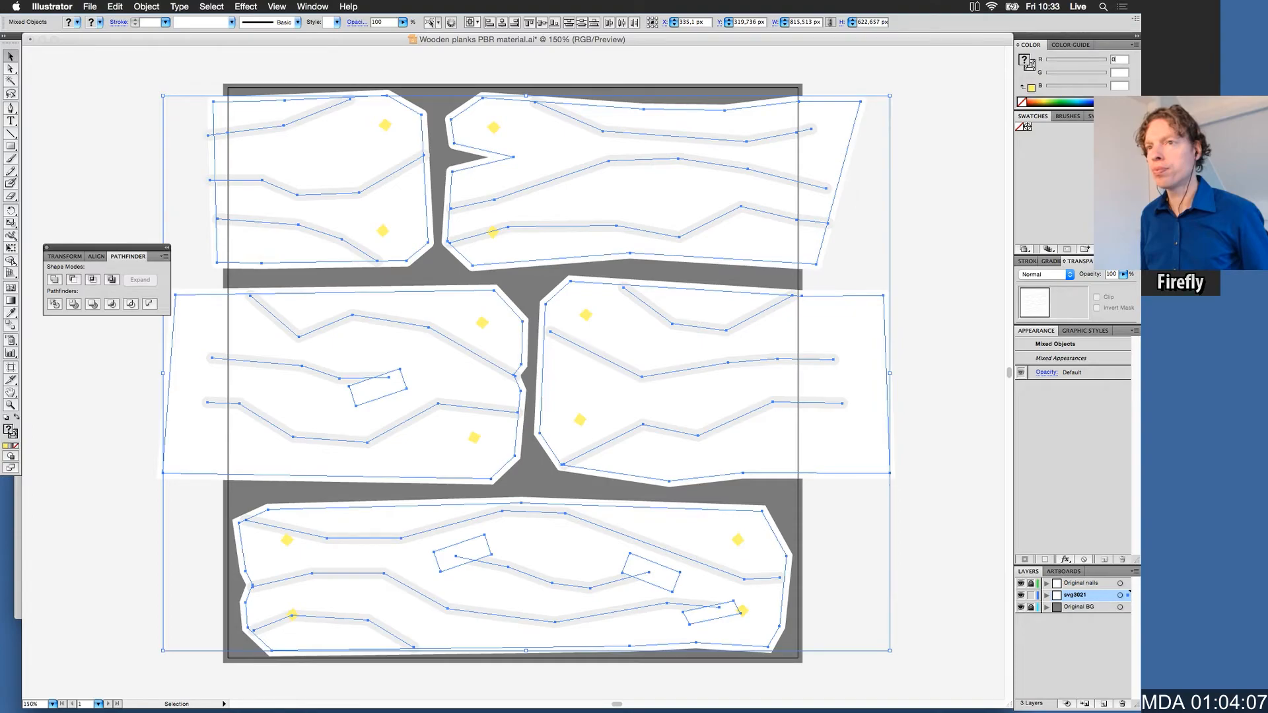
# Step: Check the Material map channel notes in TextEdit, and set the selected planks' green value to 127 in Illustrator
pyautogui.press('super+Tab')
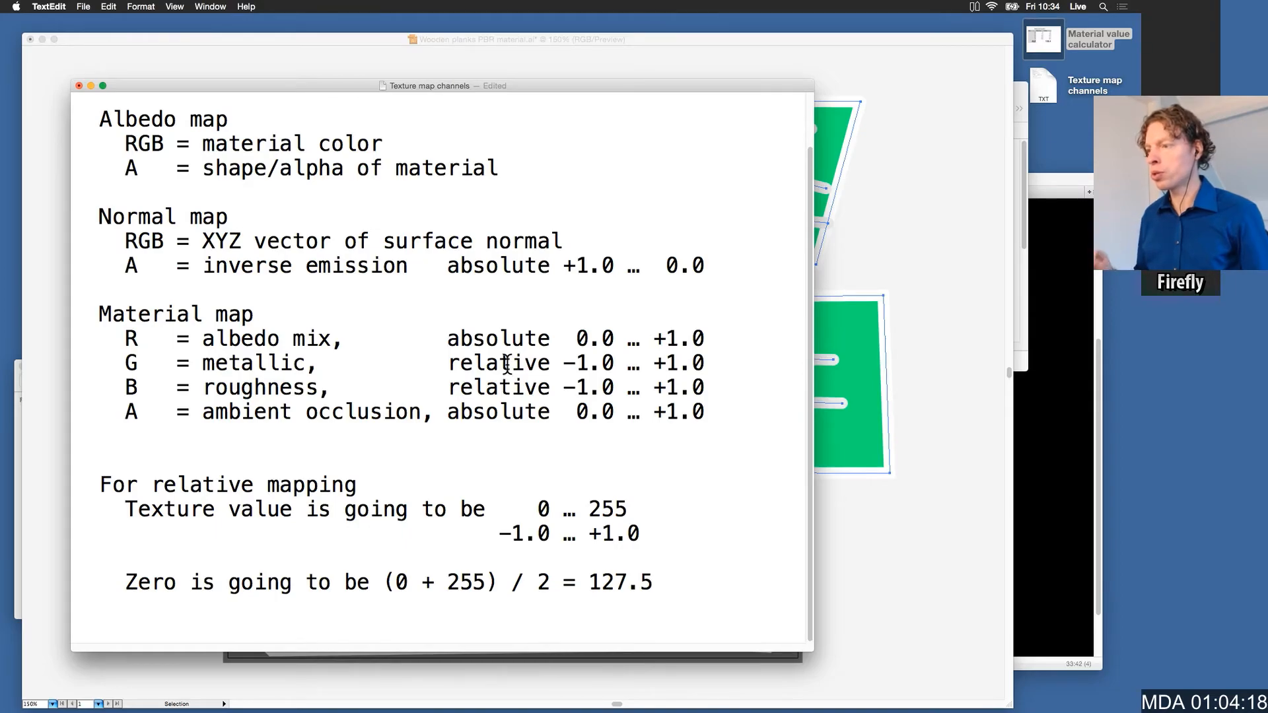
pyautogui.click(678, 36)
pyautogui.click(1118, 73)
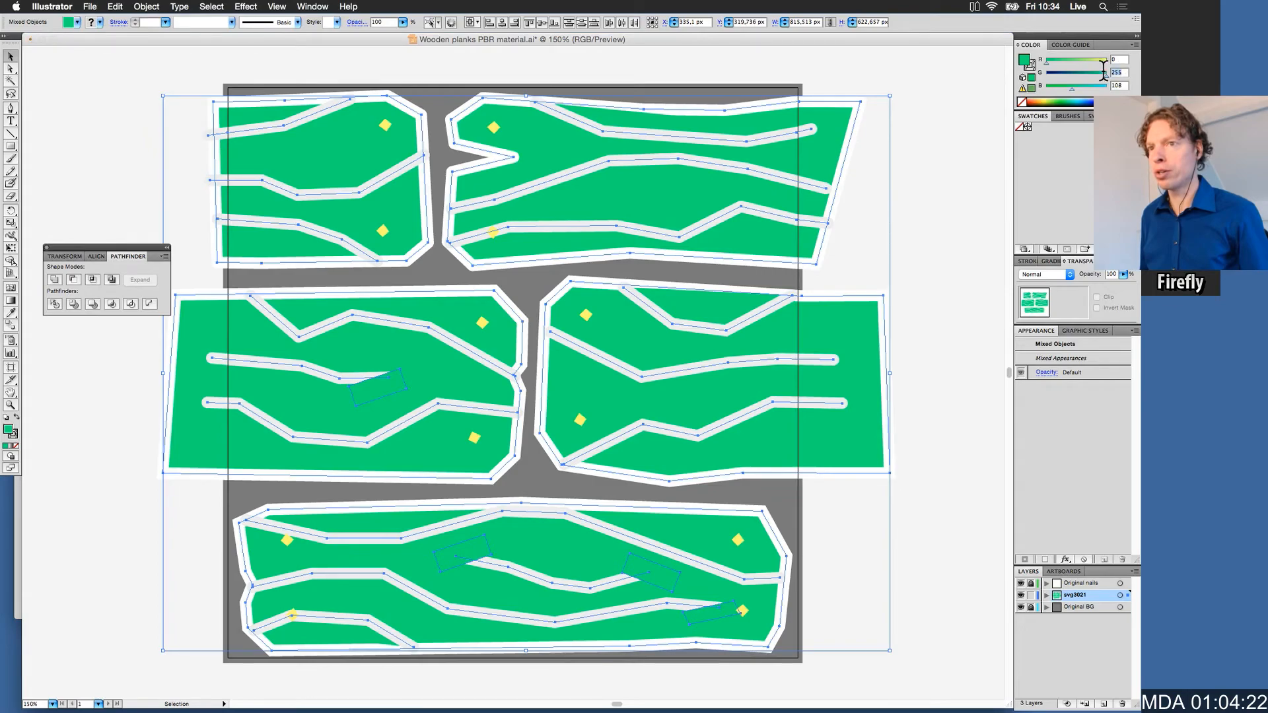
pyautogui.write('127')
pyautogui.press('Return')
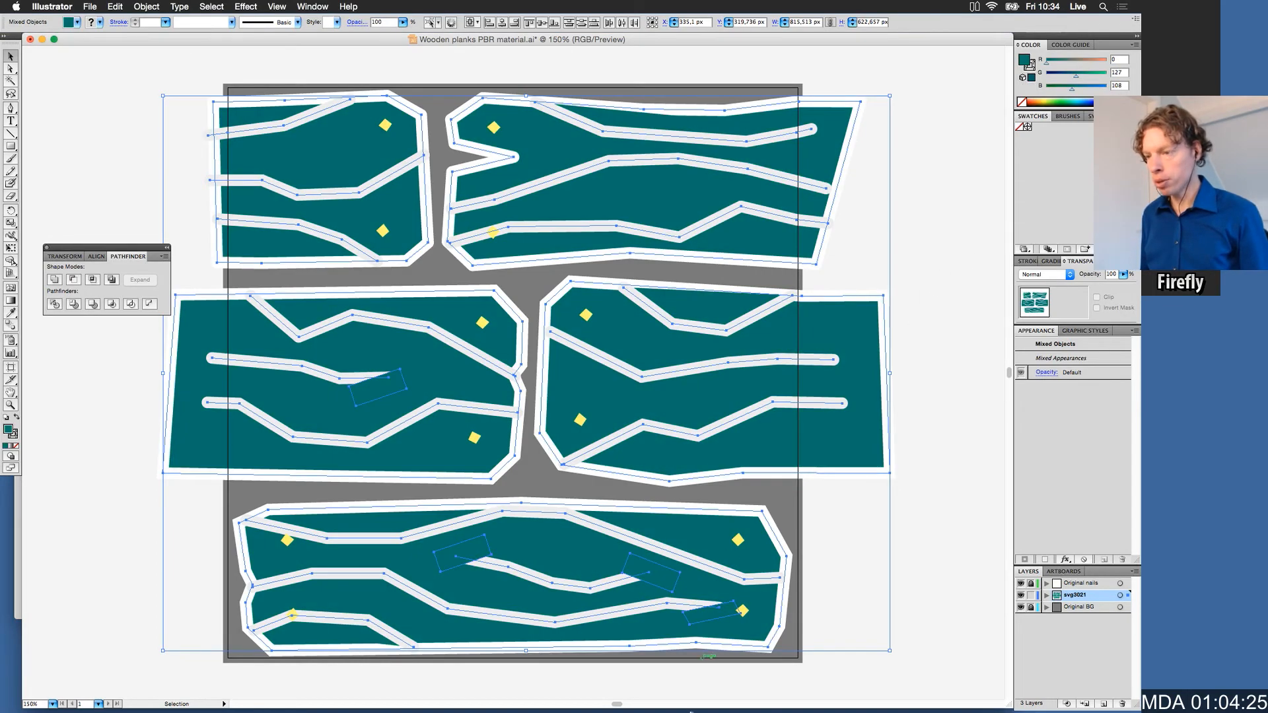
# Step: Review the relative mapping notes in the Texture map channels file in TextEdit and return to the Illustrator artwork
pyautogui.moveTo(647, 707)
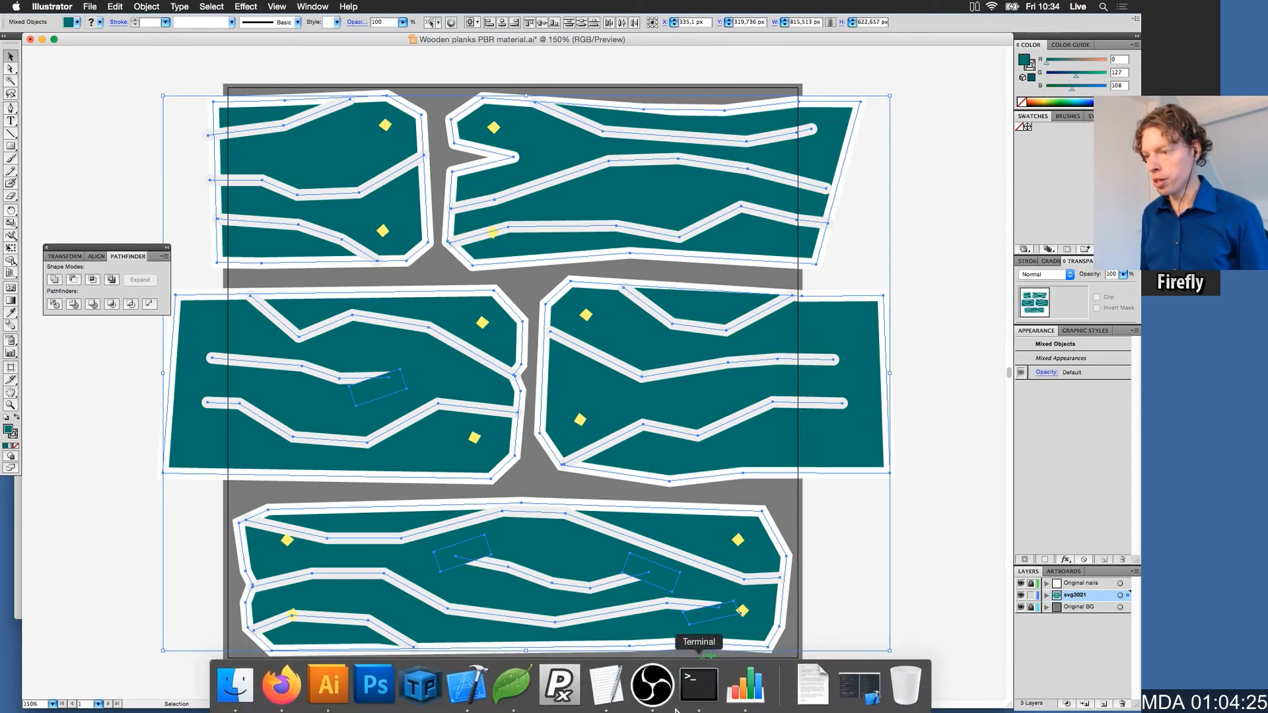
pyautogui.click(607, 686)
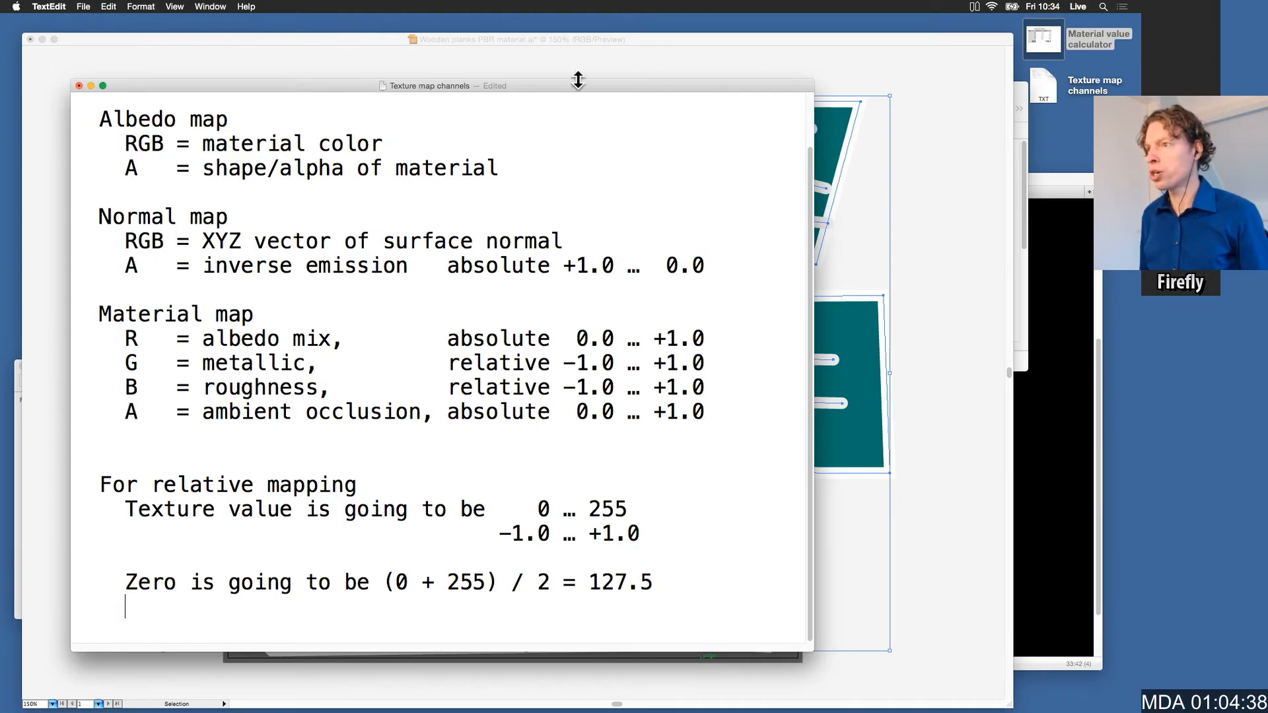
pyautogui.click(593, 37)
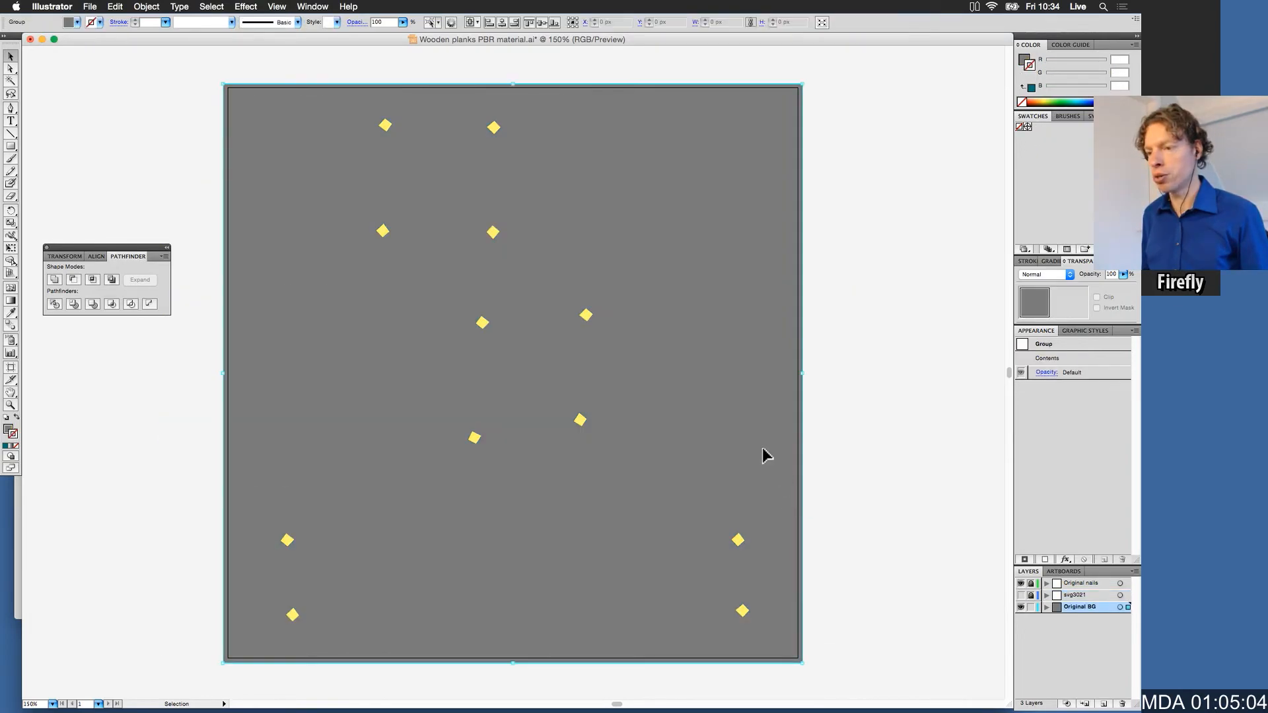
# Step: Set the Original BG square's green and blue channel values to 127
pyautogui.press('Tab')
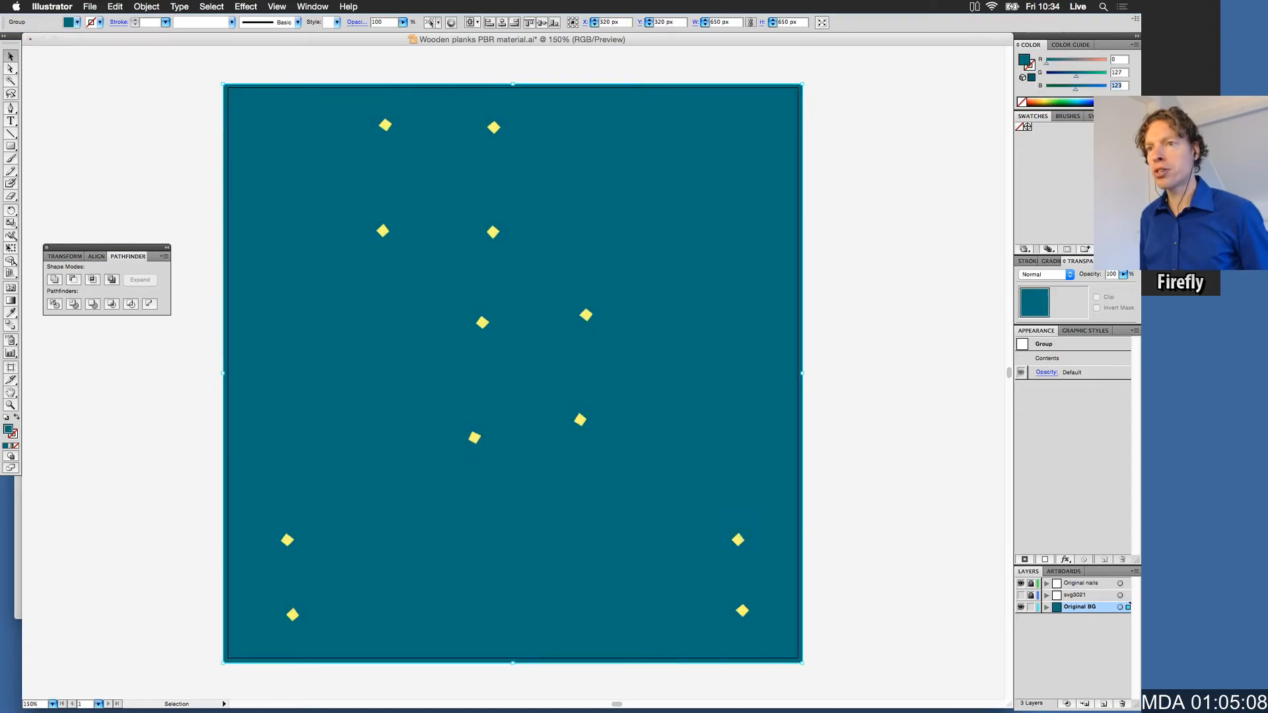
pyautogui.write('127')
pyautogui.press('Return')
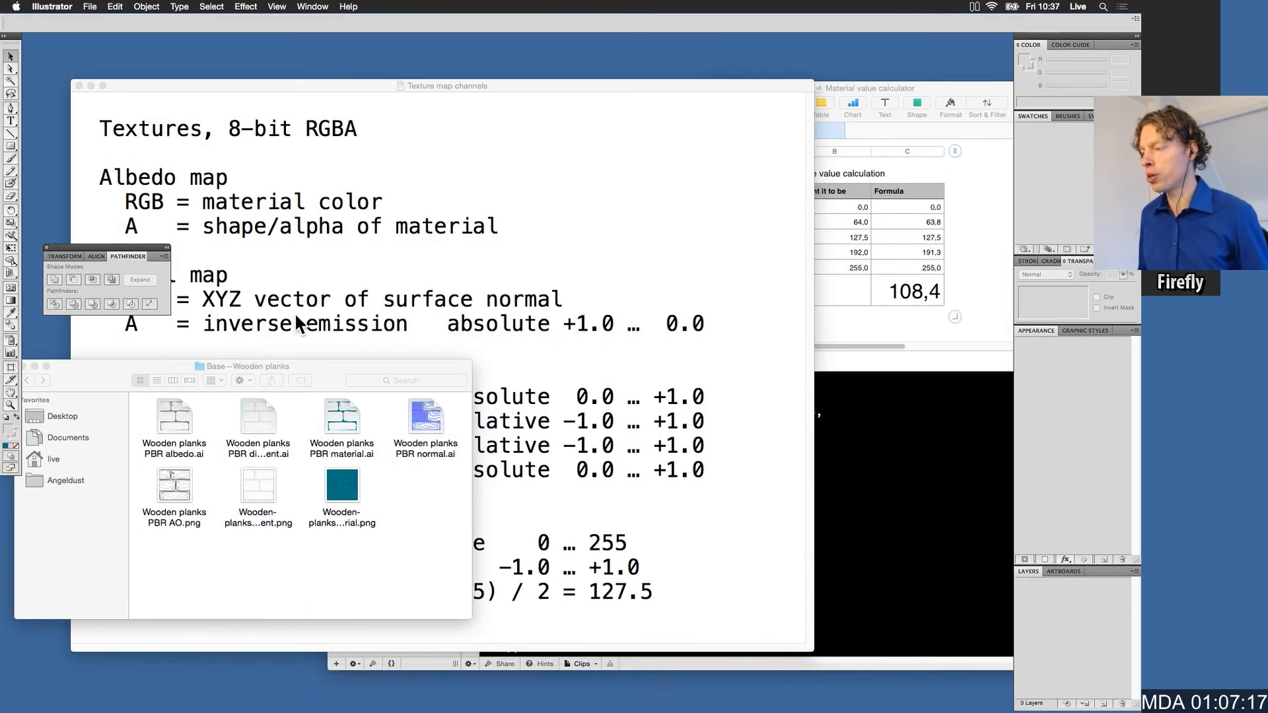
# Step: Create a new document for the wooden planks material PNG and place Wooden planks PBR AO.png in the image's opacity mask
pyautogui.press('super+n')
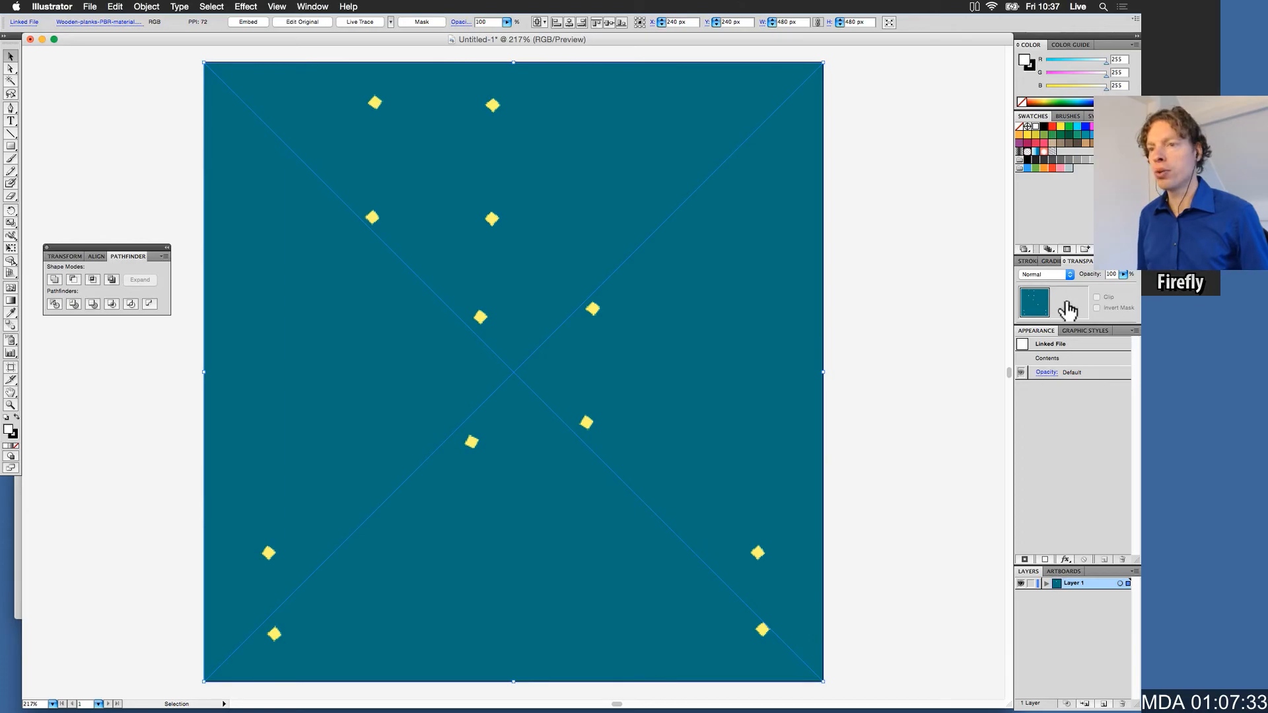
pyautogui.doubleClick(1069, 302)
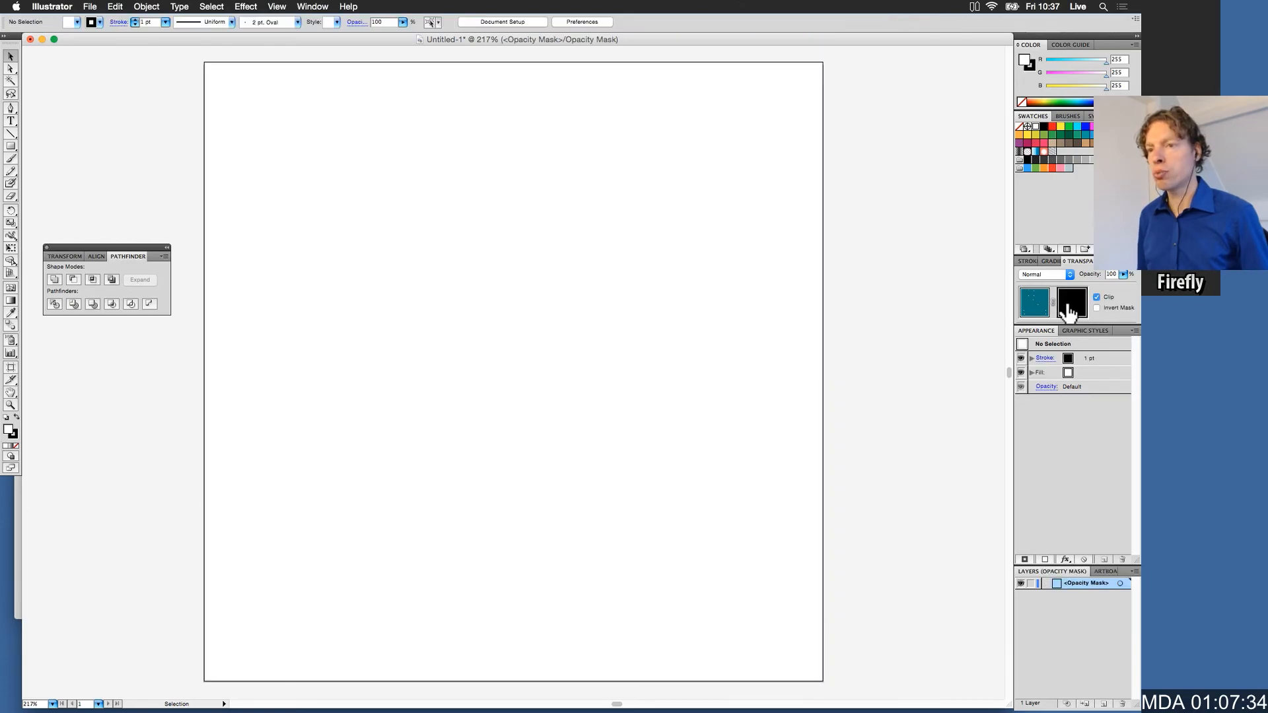
pyautogui.press('super+shift+p')
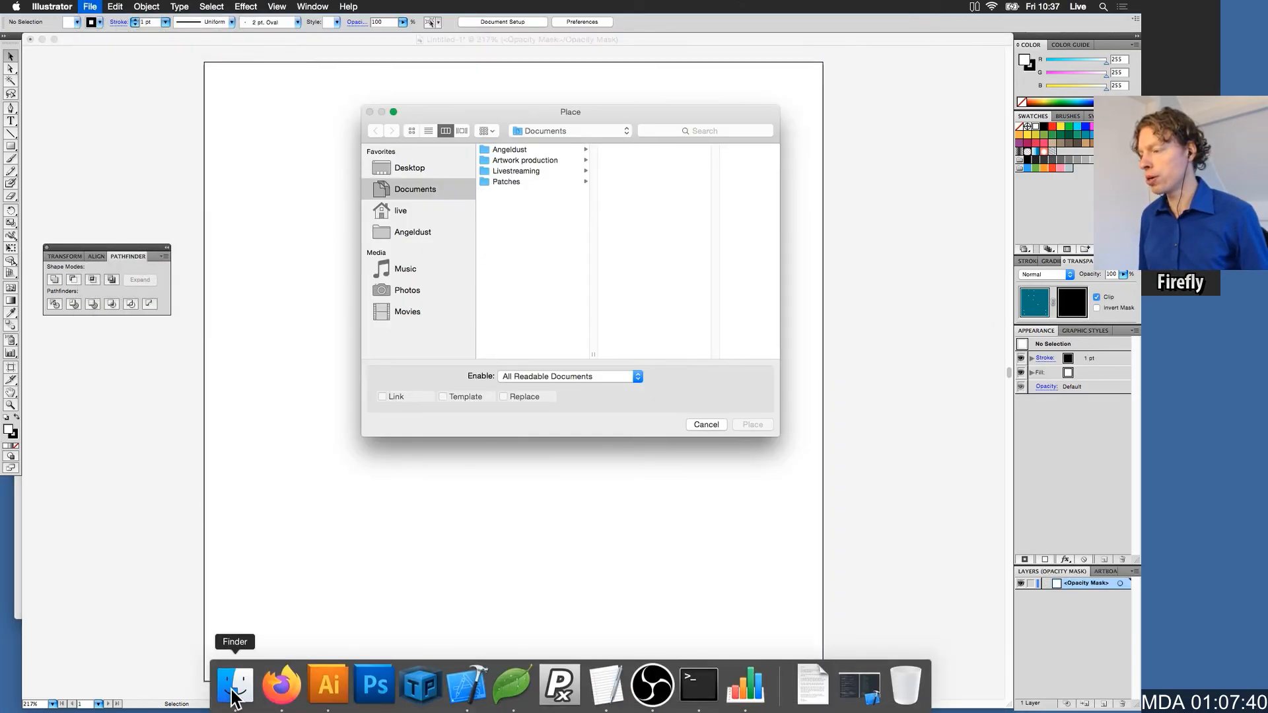
pyautogui.click(238, 690)
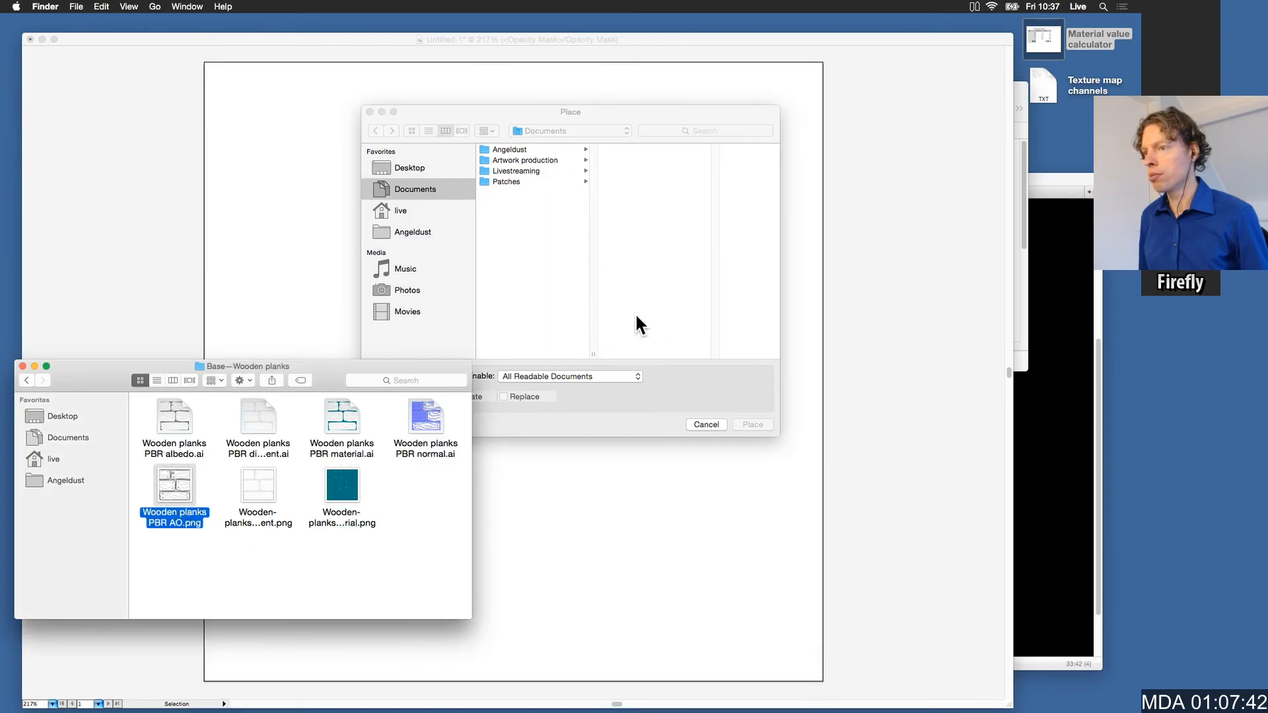
pyautogui.moveTo(635, 311); pyautogui.dragTo(635, 312)
pyautogui.click(752, 424)
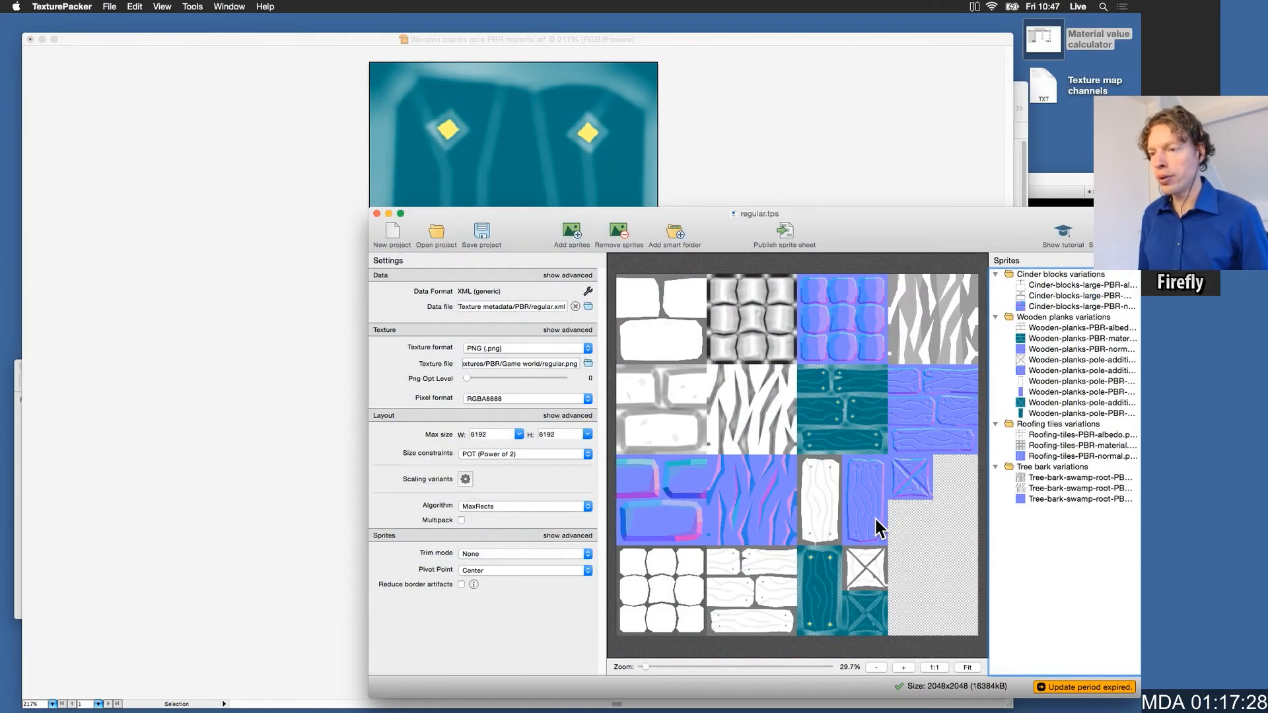
# Step: Inspect the wooden planks and wooden planks pole material sprites in the regular.tps sprite sheet in TexturePacker
pyautogui.moveTo(823, 590)
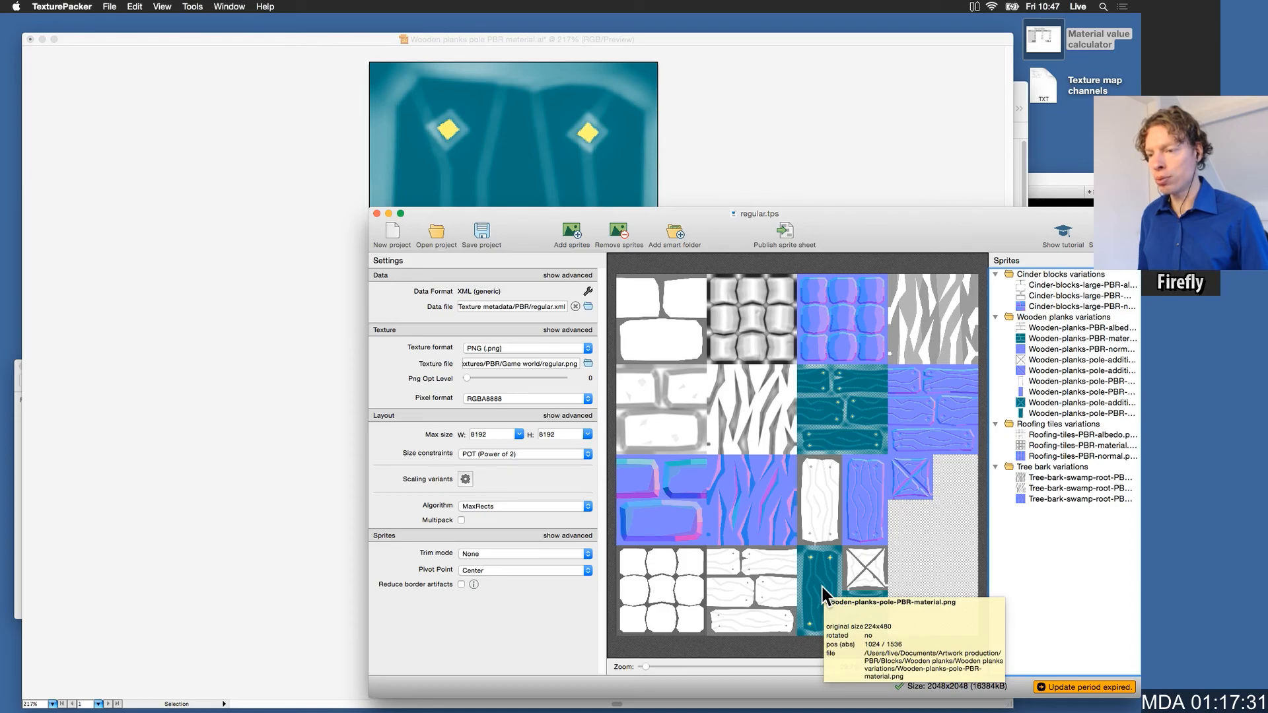
pyautogui.moveTo(866, 617)
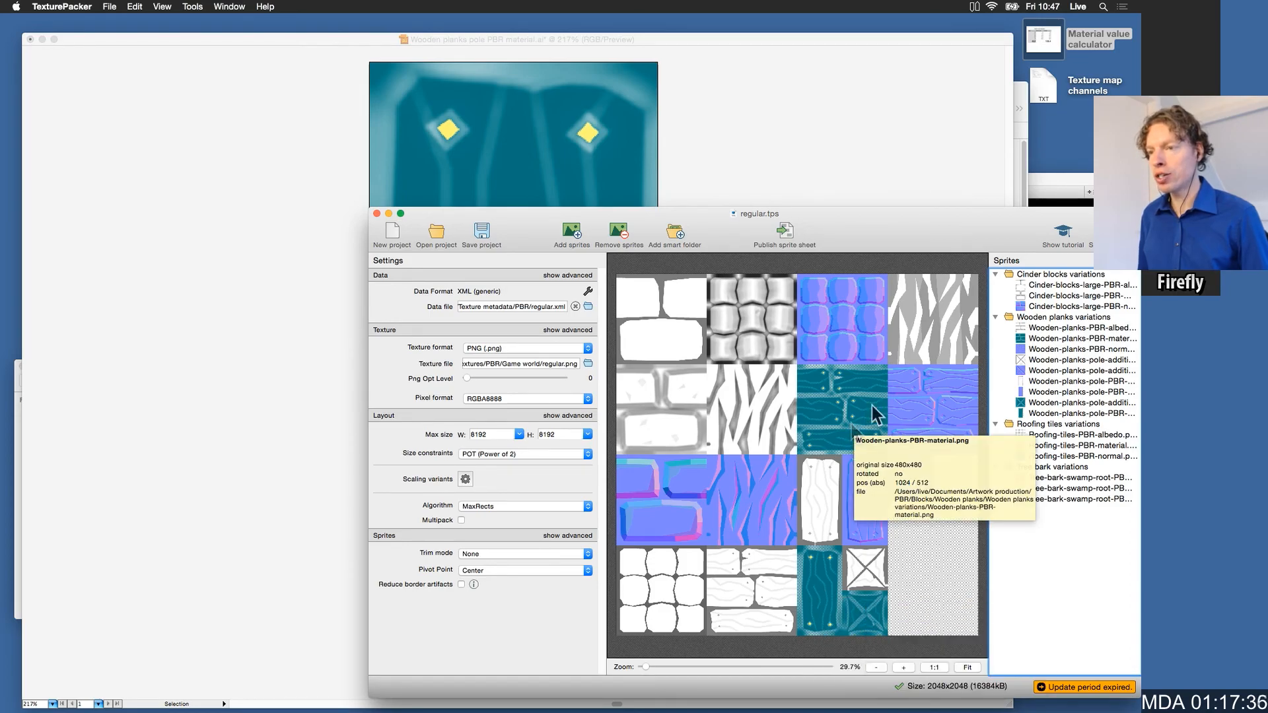